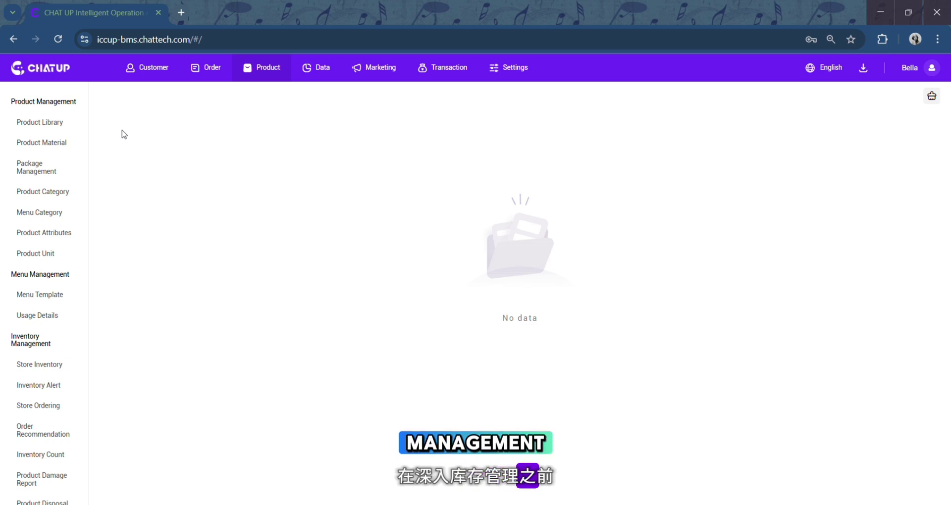
Step: Review the product material list and open the product library
left_click(75, 146)
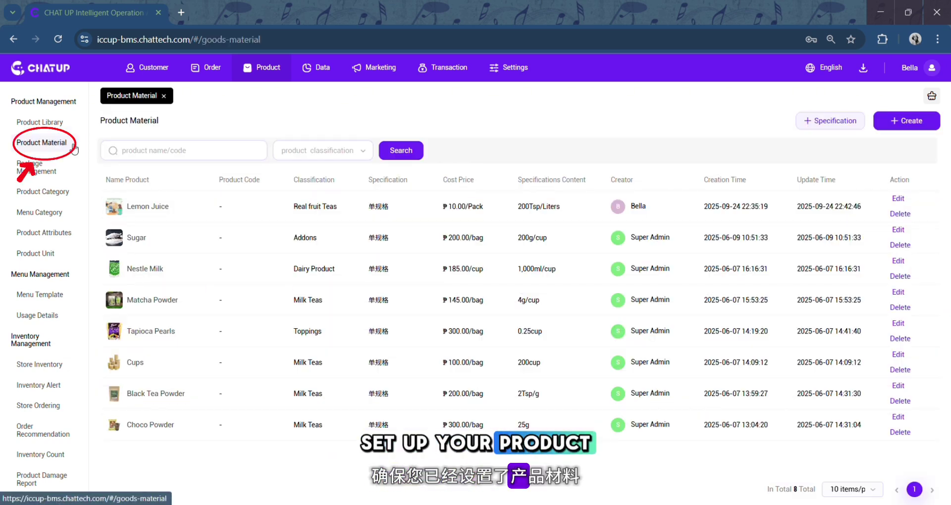
left_click(70, 127)
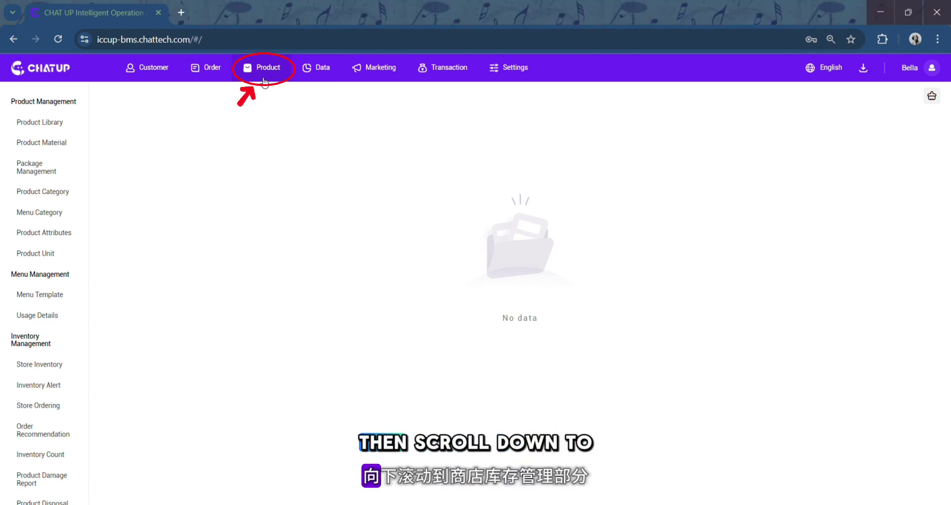
Step: Set the current stock of Lemon Juice in store2 to 1000 in the store inventory
left_click(68, 370)
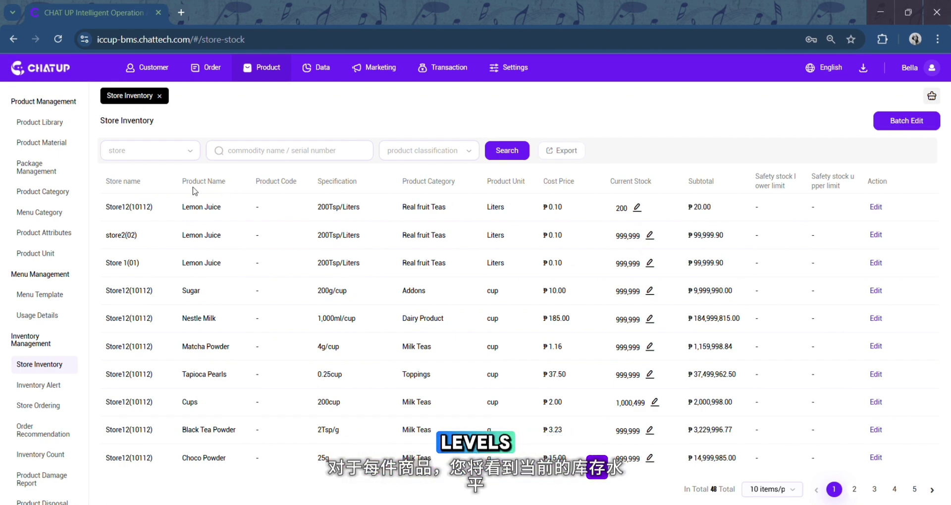
left_click(650, 238)
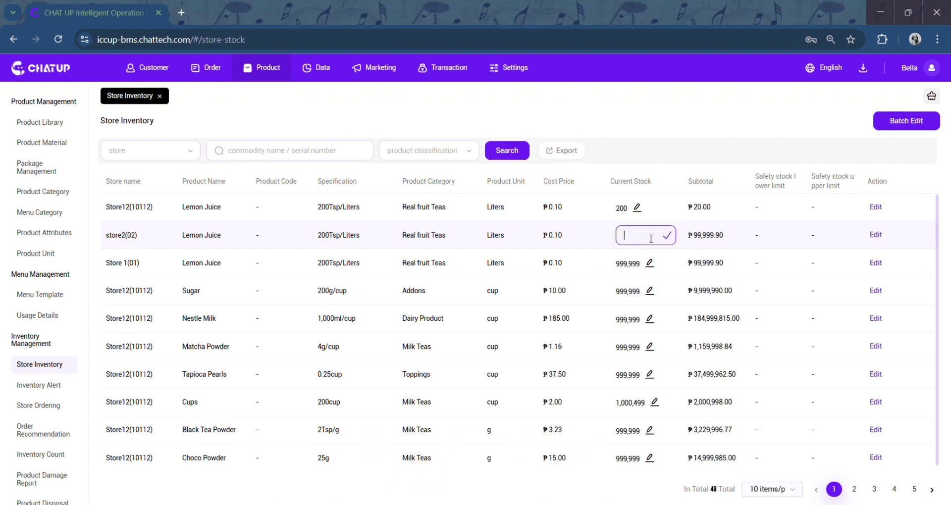
type("10")
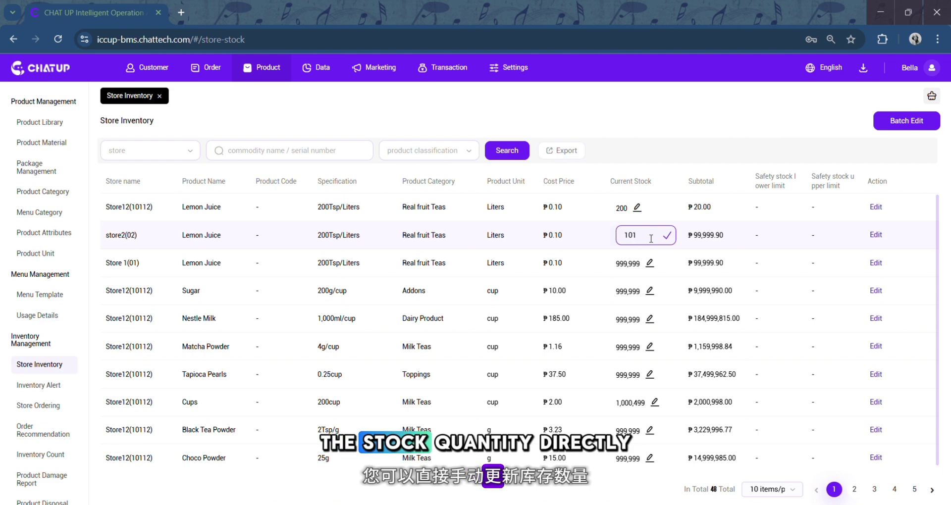
type("00")
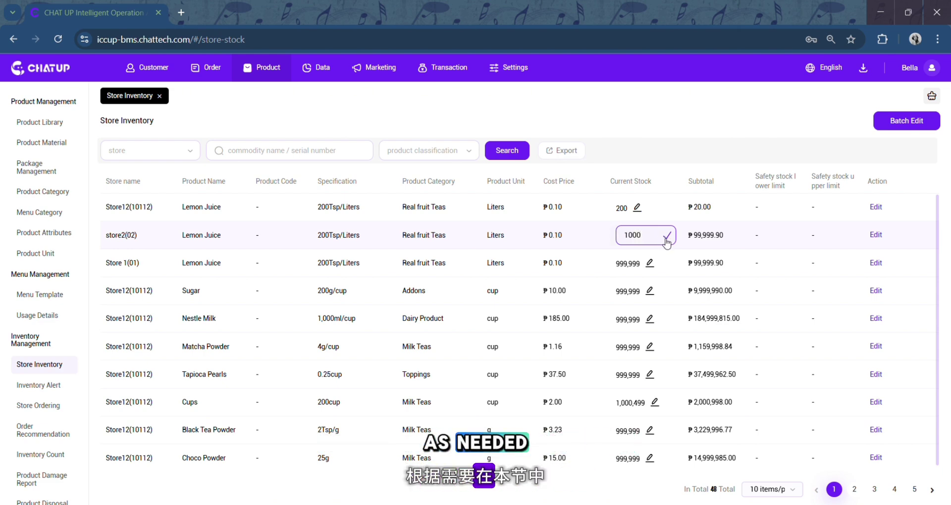
left_click(668, 236)
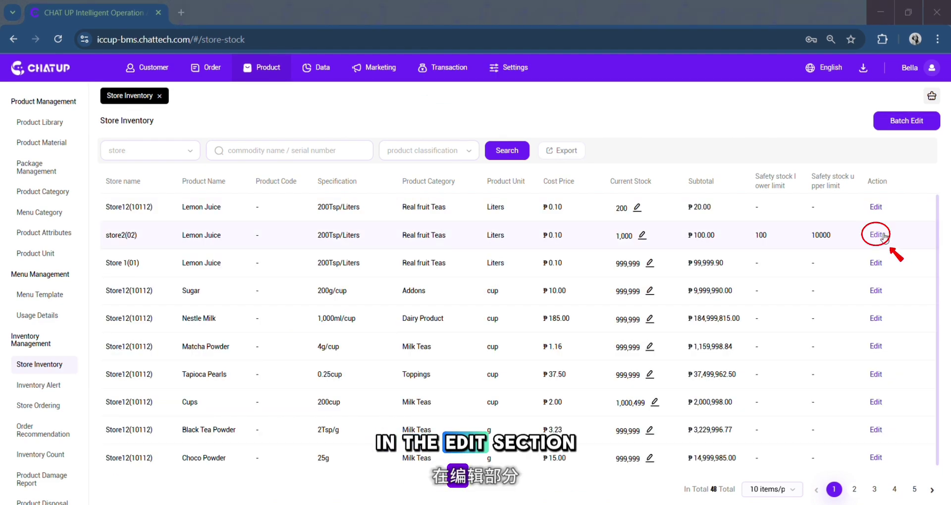
Step: Check and save store2's Lemon Juice safety stock limits, with 100 liters as the lower limit and 10000 liters as the upper
left_click(884, 236)
left_click(386, 339)
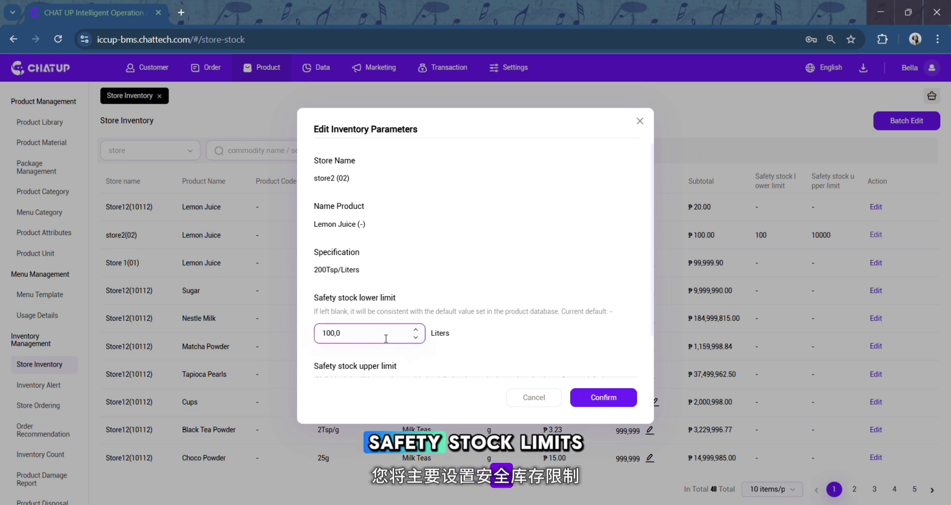
scroll(386, 339, "down", 1)
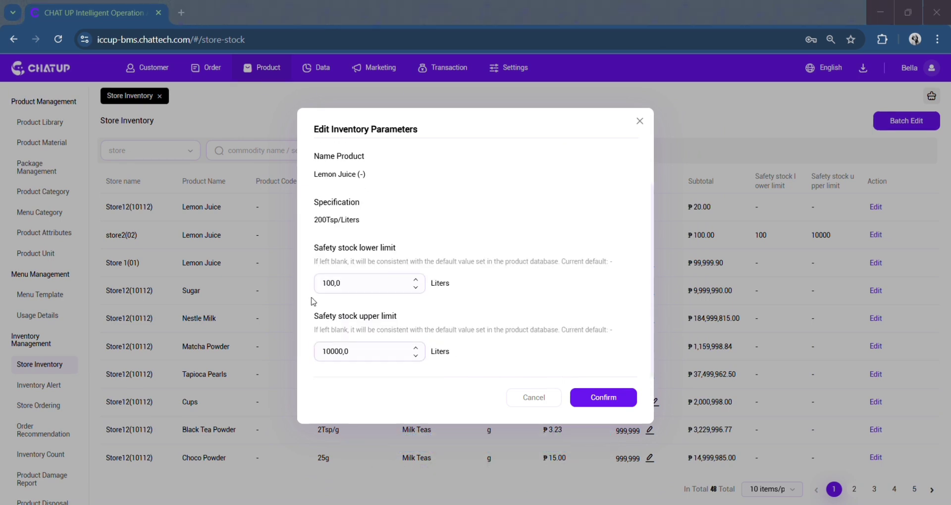
left_click(339, 290)
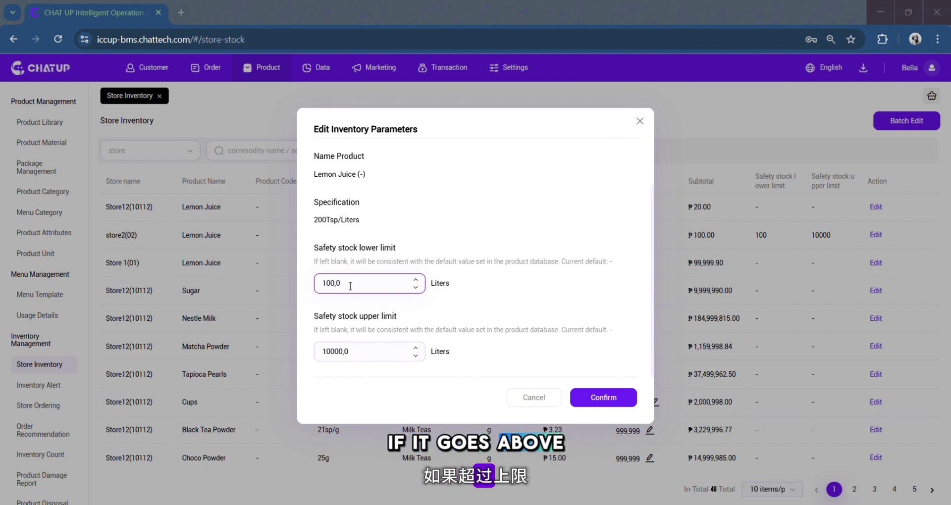
left_click(372, 352)
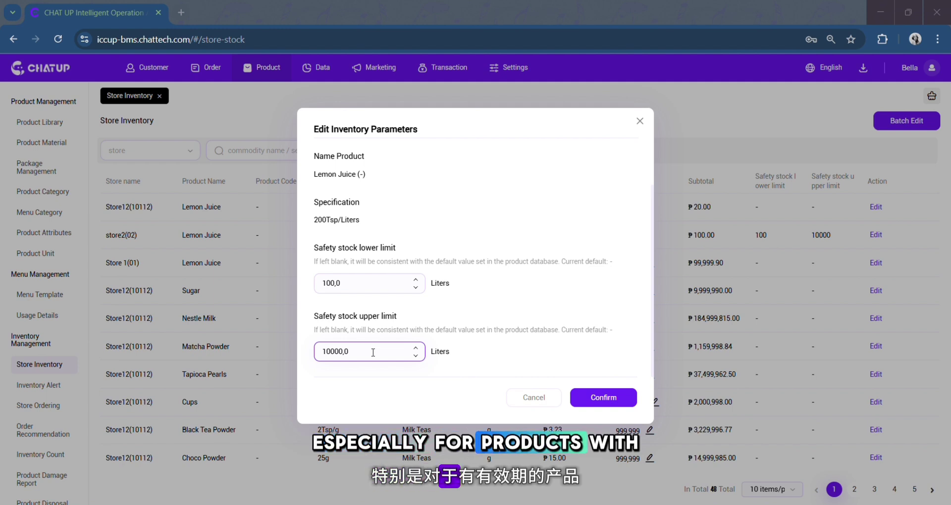
left_click(509, 364)
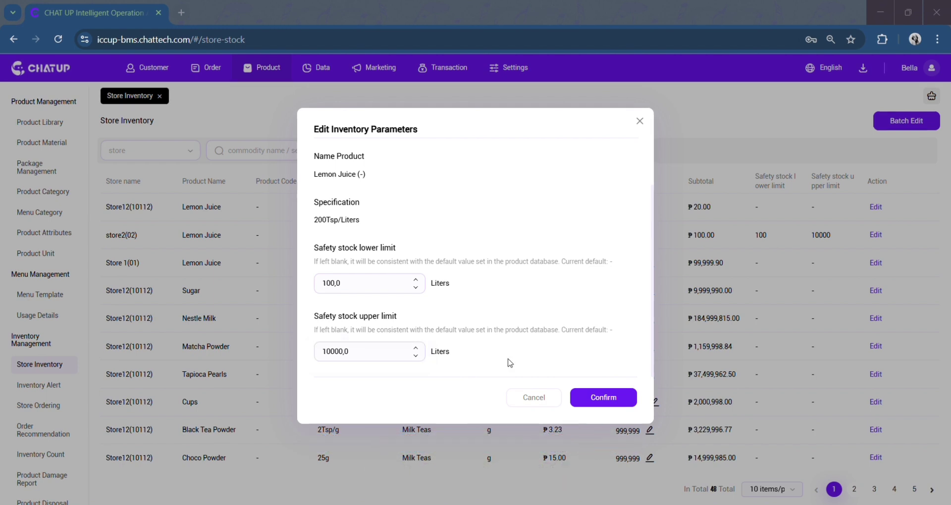
left_click(581, 403)
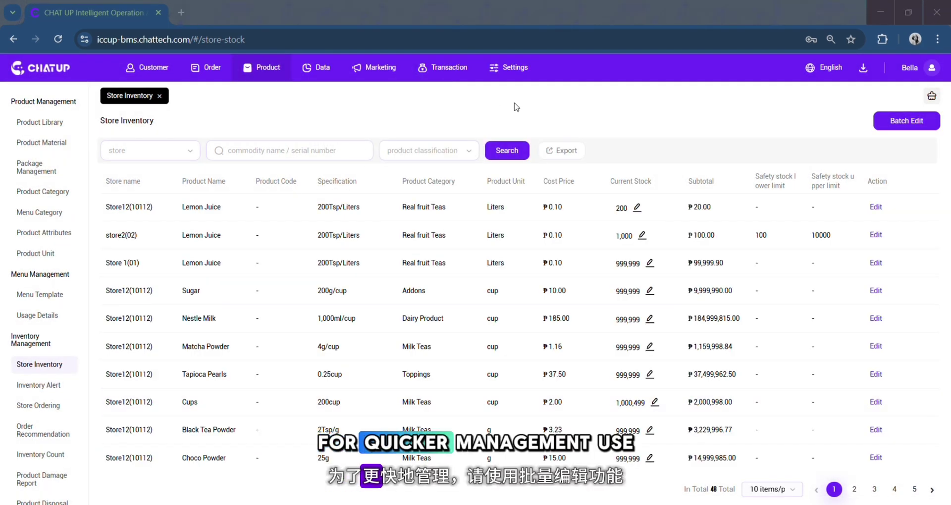
Step: Batch edit stock parameters for Store12's Dairy Product items, leaving the safety limits at default, and submit
left_click(881, 130)
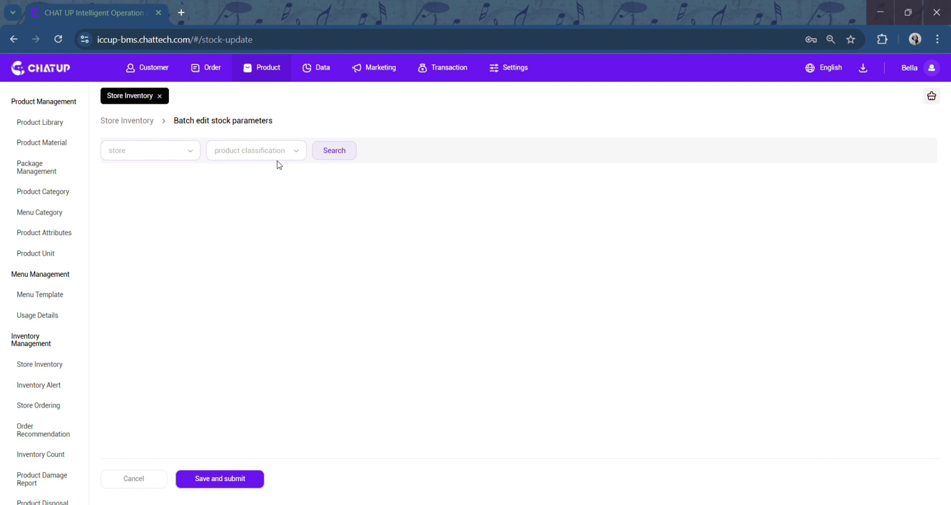
left_click(191, 154)
left_click(167, 225)
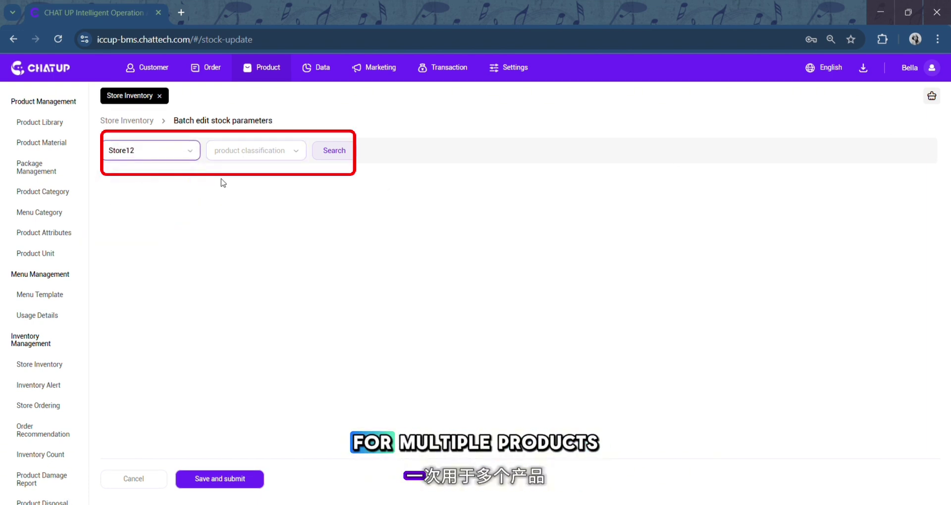
left_click(285, 152)
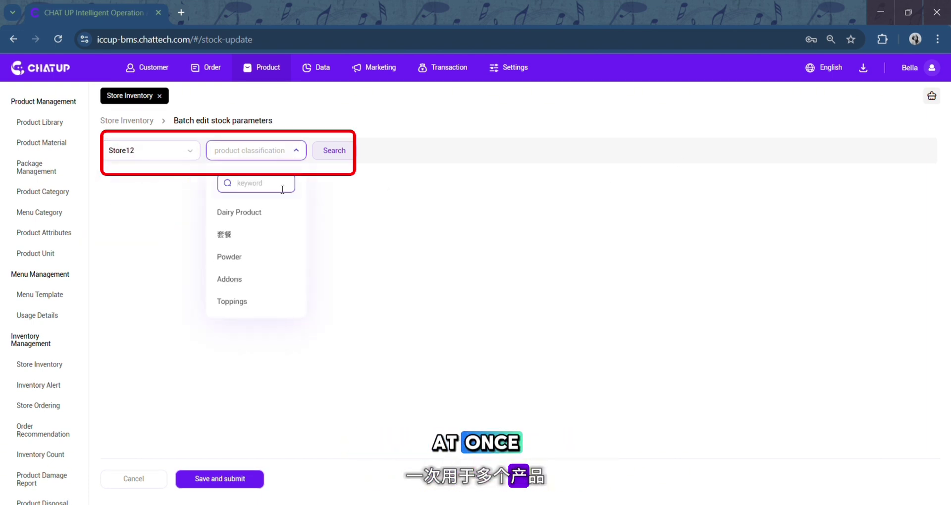
left_click(274, 213)
left_click(350, 154)
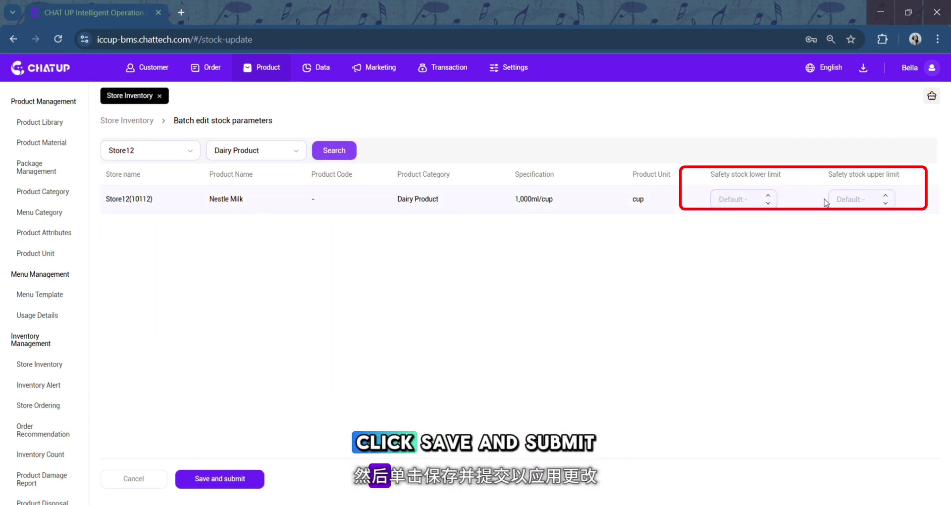
left_click(255, 480)
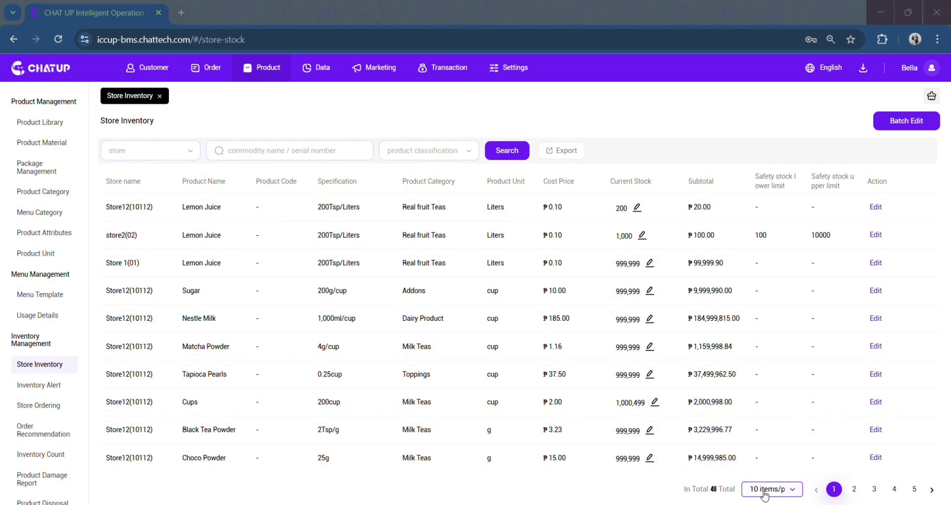
Step: Open the inventory alert list to review the stores' stock warnings
left_click(72, 385)
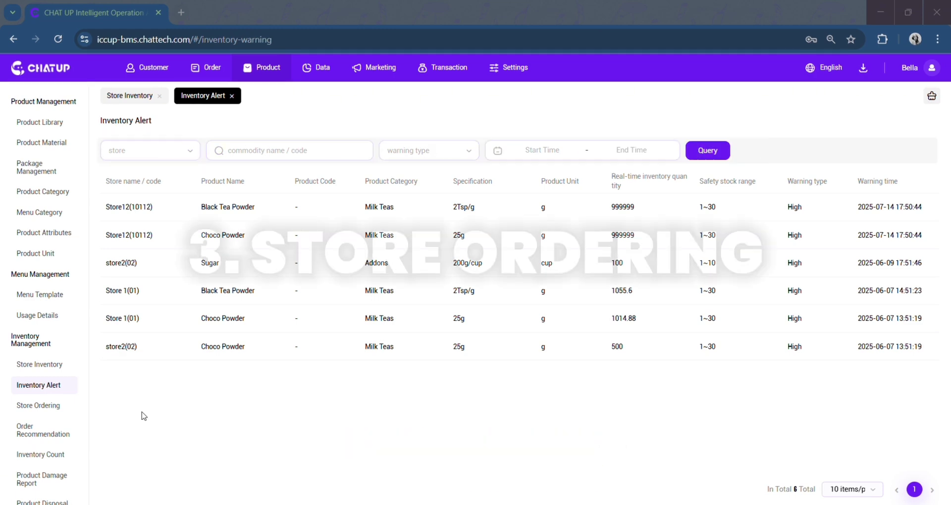
Step: Check the purchase order import options and past import records in Store Ordering, and close the import dialog
left_click(67, 408)
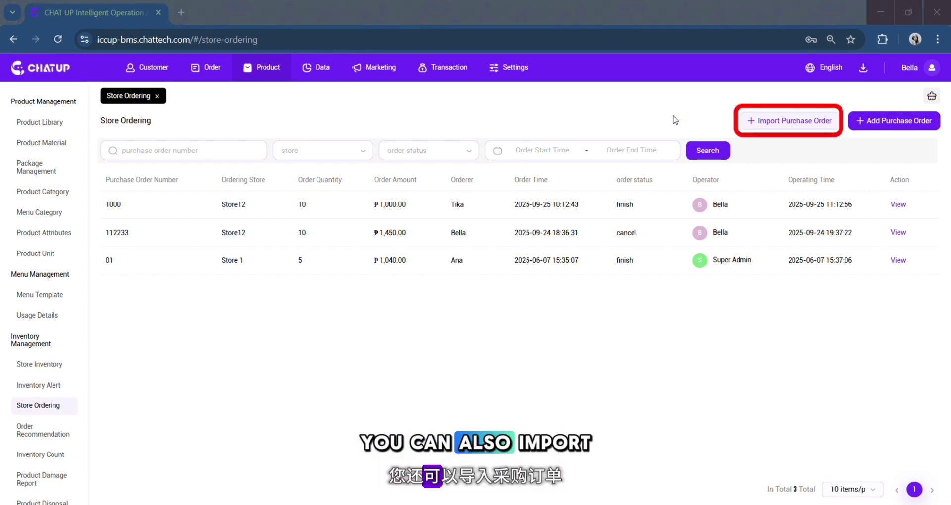
left_click(760, 121)
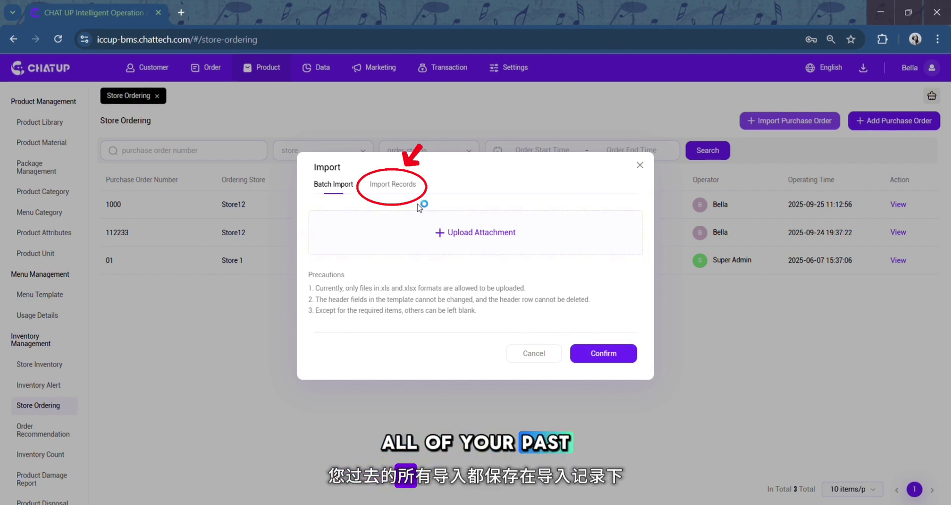
left_click(402, 188)
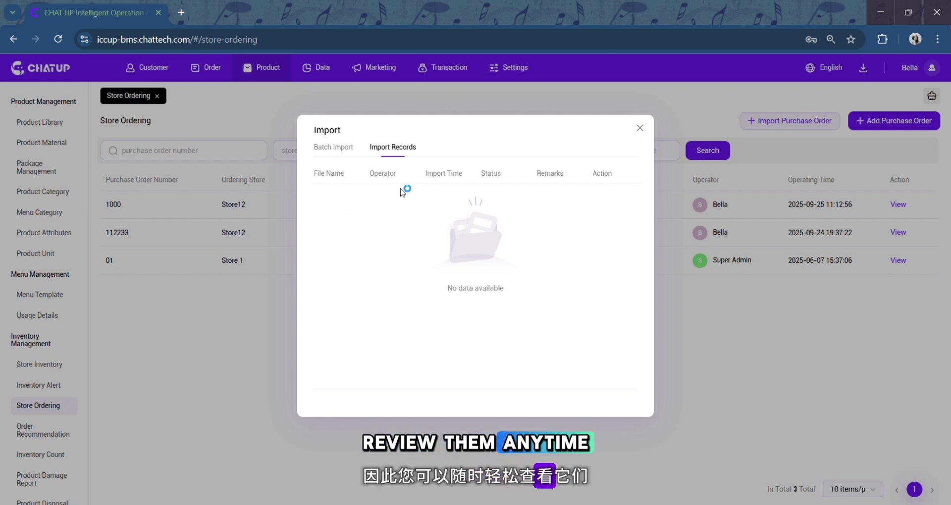
left_click(640, 128)
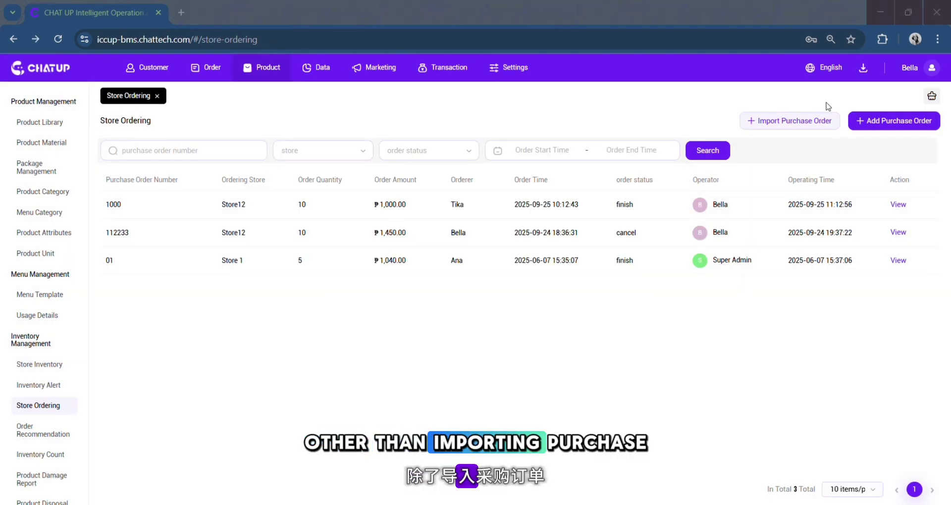
Step: Start a new purchase order with a purchase order number, store2 as ordering store, the orderer's name and the order time
left_click(874, 128)
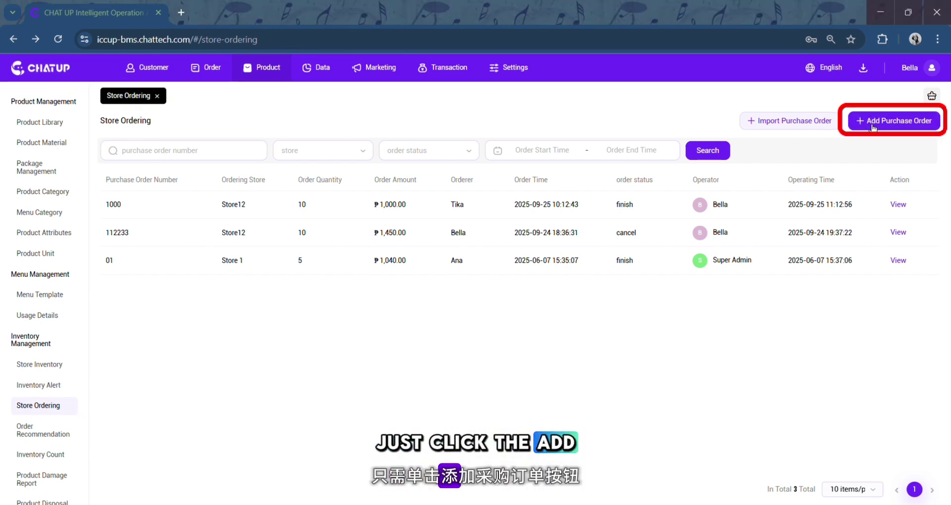
left_click(233, 167)
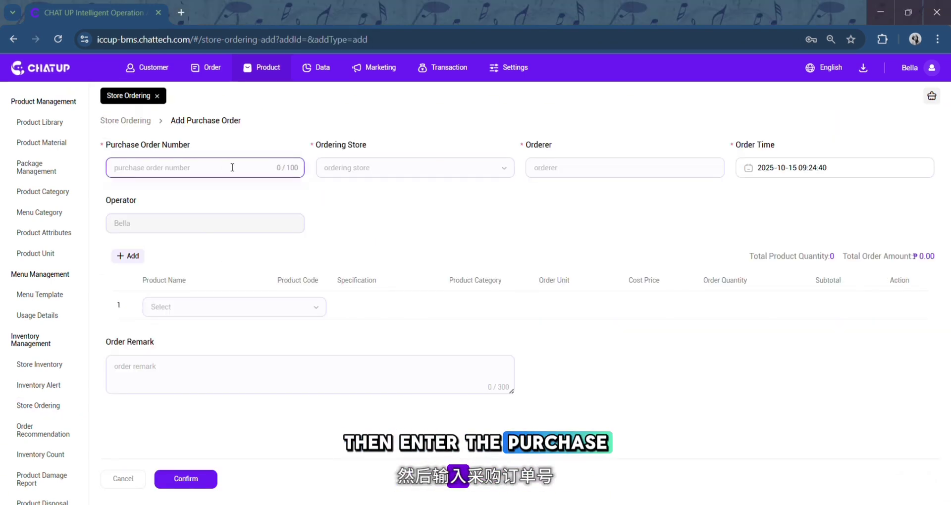
left_click(367, 168)
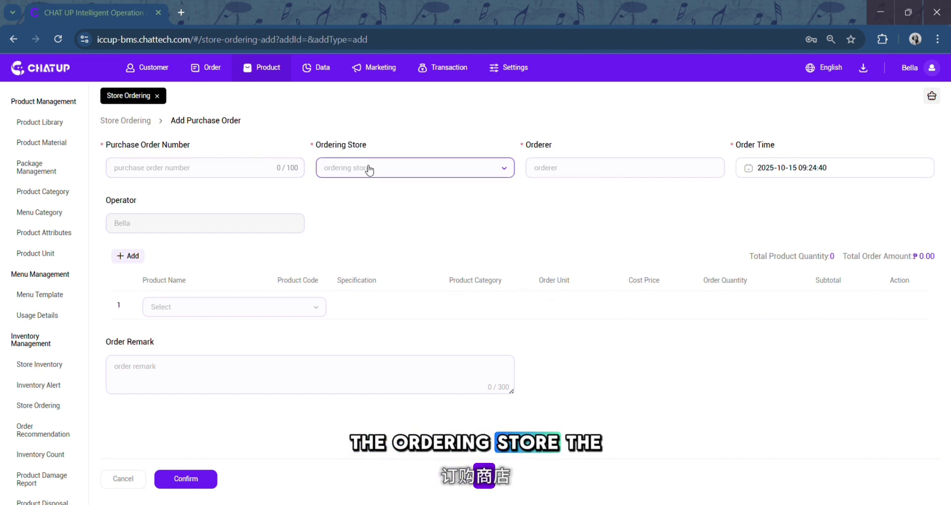
left_click(588, 163)
left_click(792, 168)
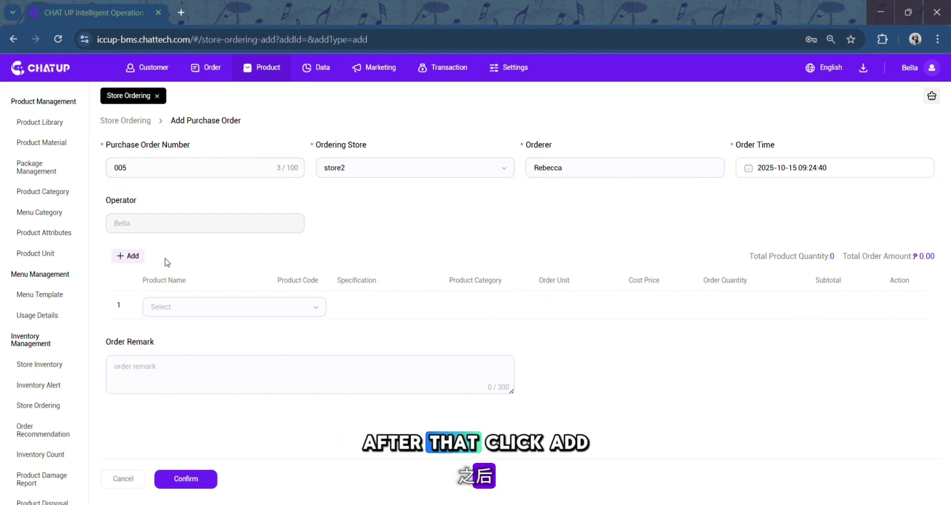
Step: Add Choco Powder and Taro Milk Tea from the Milk Teas category to the purchase order
left_click(128, 256)
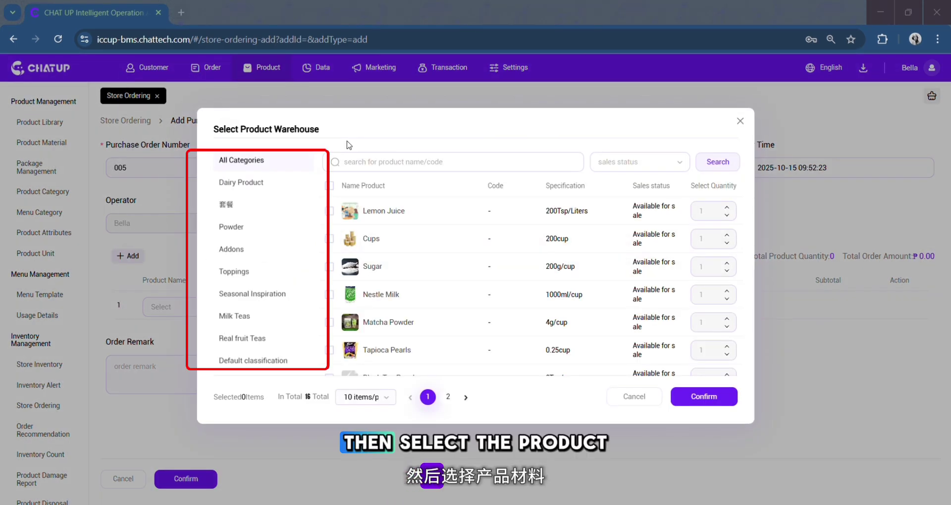
left_click(262, 323)
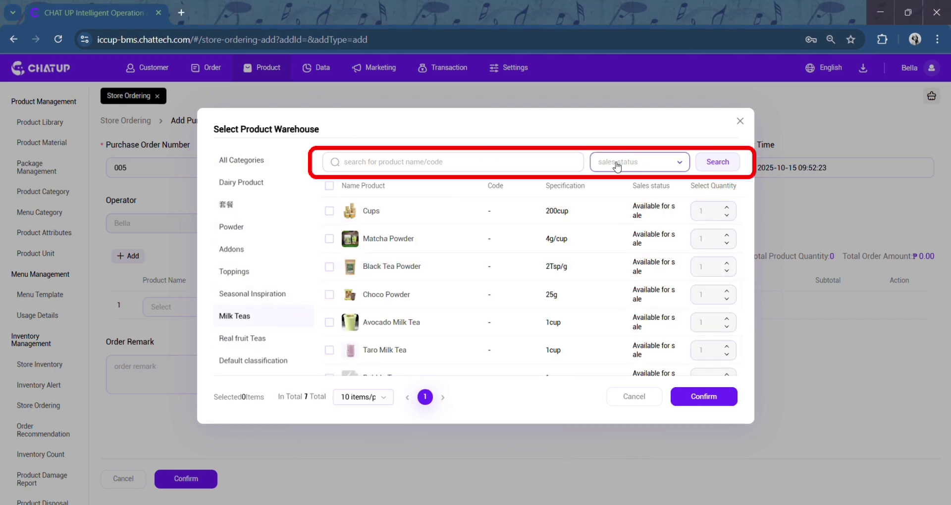
left_click(329, 294)
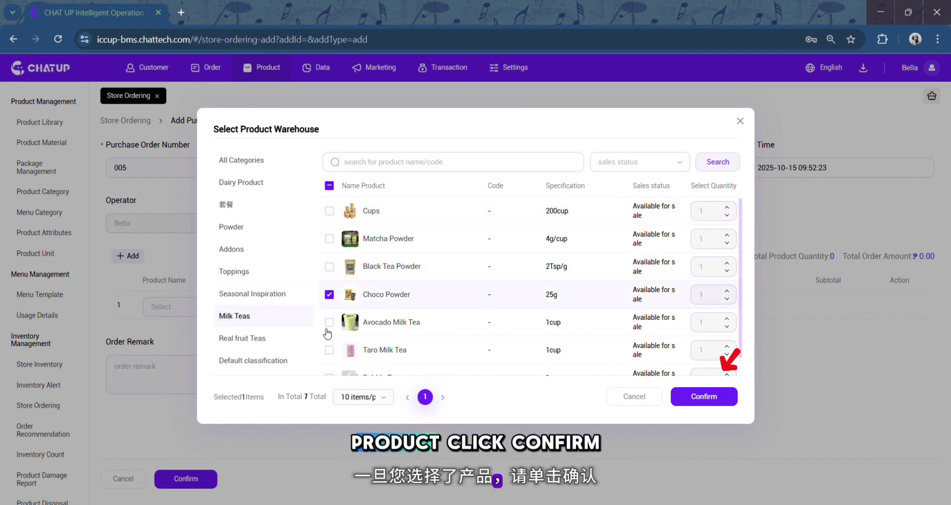
left_click(329, 350)
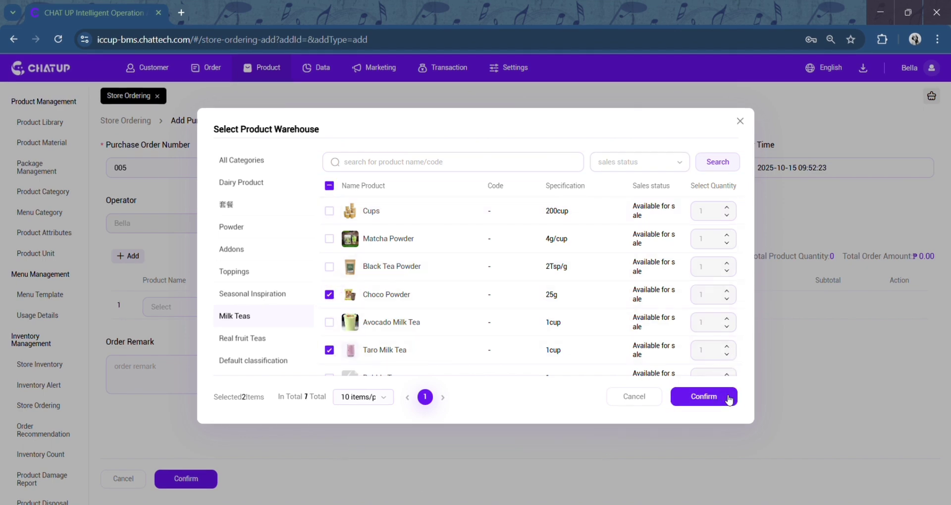
left_click(704, 397)
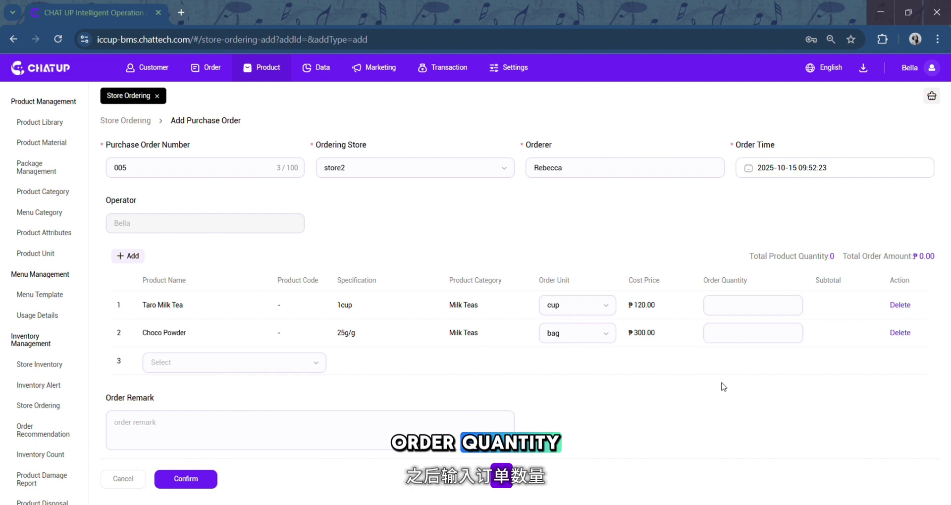
Step: Set the order quantities to 45 for Taro Milk Tea and 50 for Choco Powder
left_click(734, 307)
type("4")
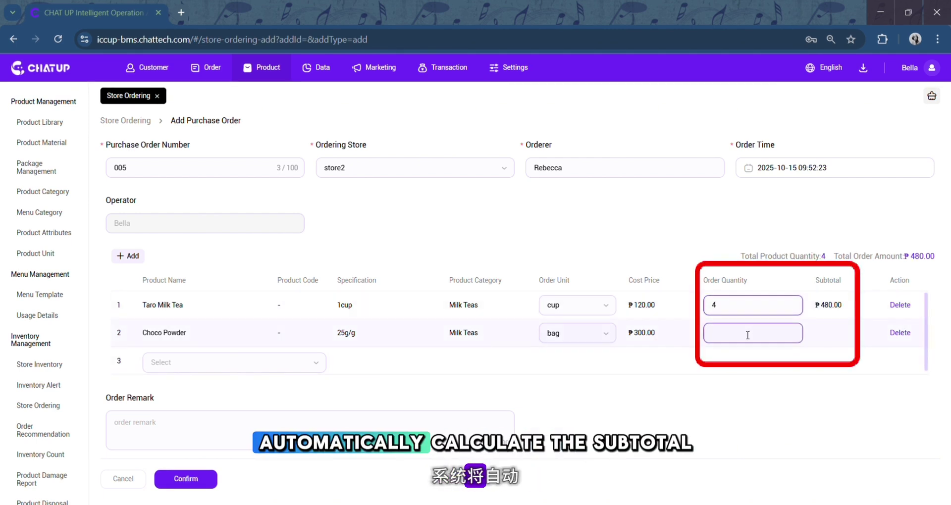
type("5")
left_click(748, 333)
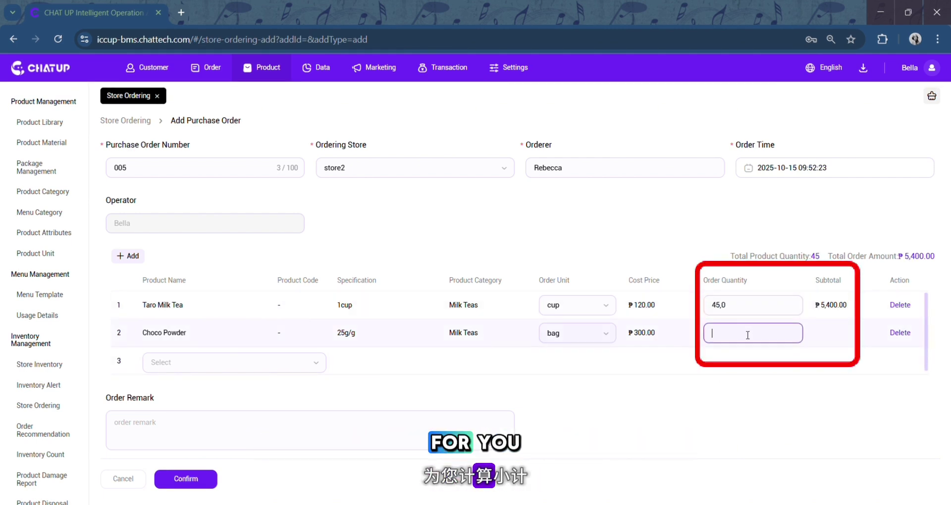
type("50")
left_click(509, 206)
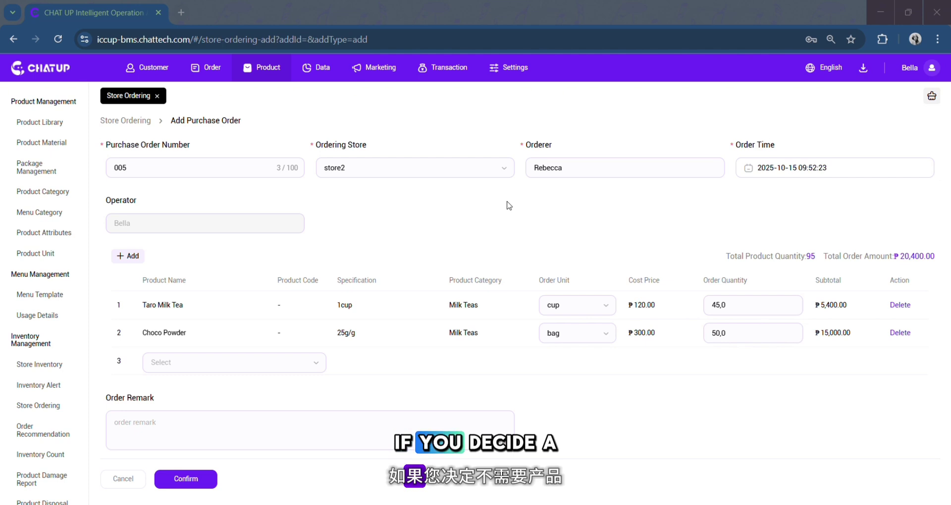
Step: Remove Taro Milk Tea from the purchase order, leave the order remark blank, and save the order
left_click(900, 305)
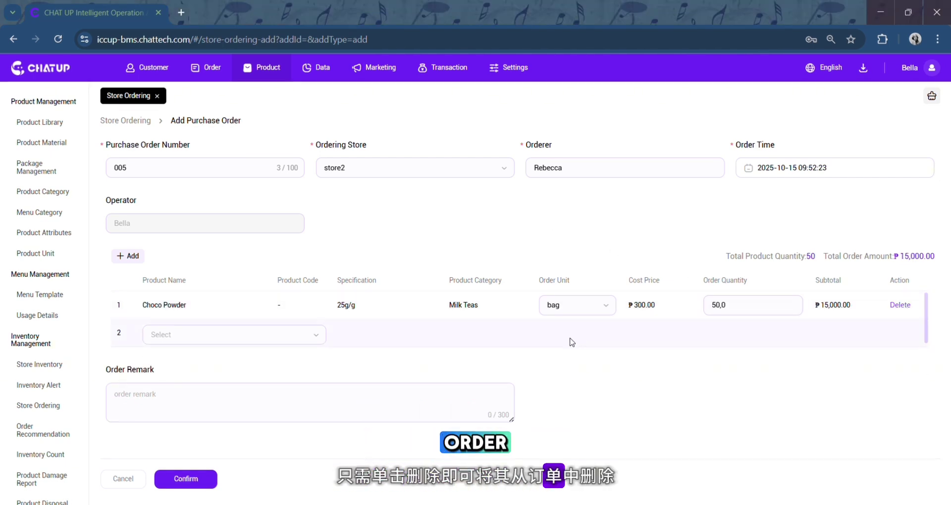
left_click(231, 423)
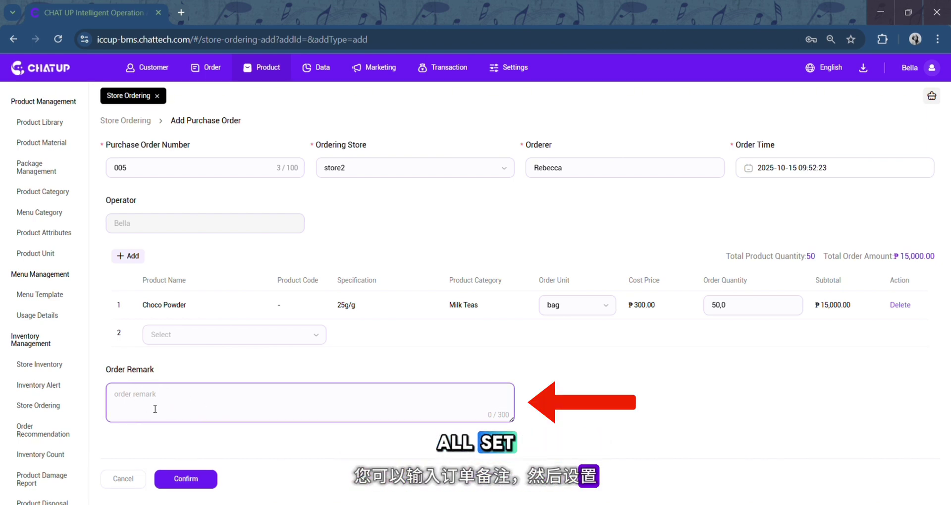
left_click(179, 446)
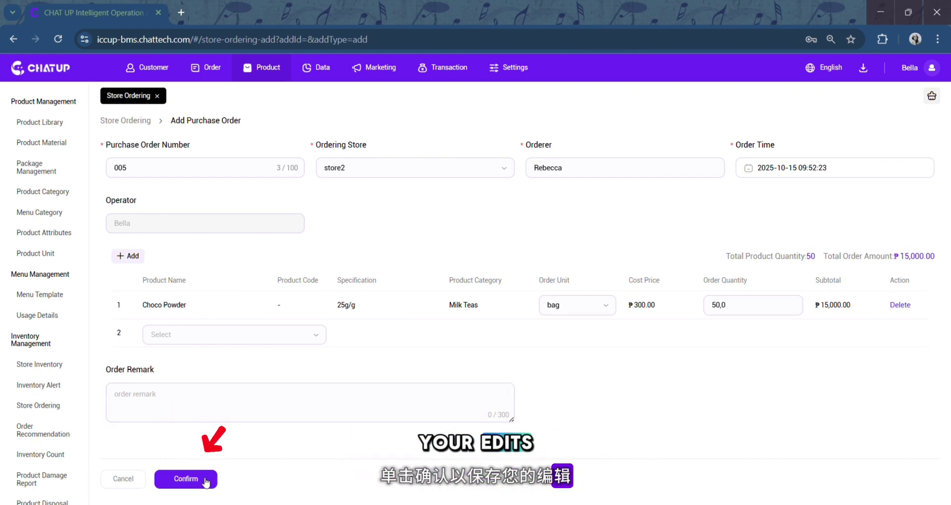
left_click(206, 480)
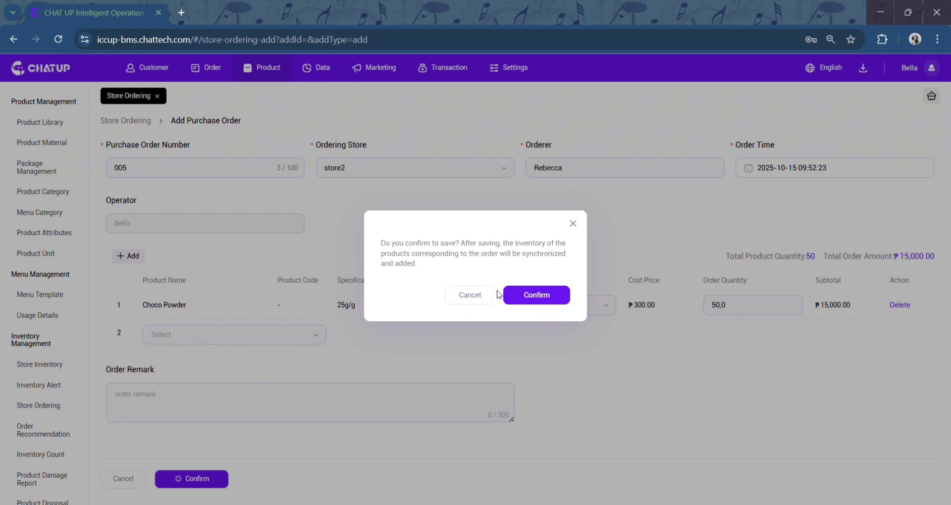
left_click(514, 300)
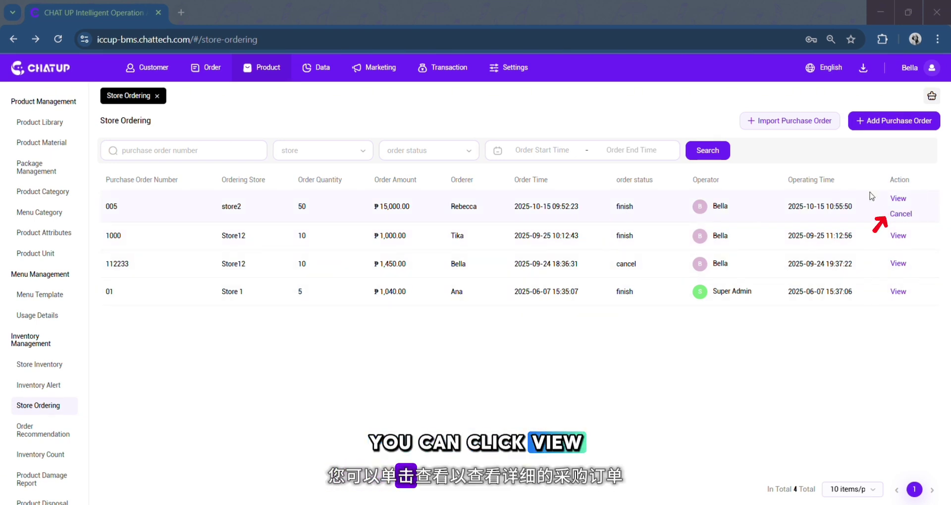
Step: View the details of the new store2 purchase order and return to the order list
left_click(899, 200)
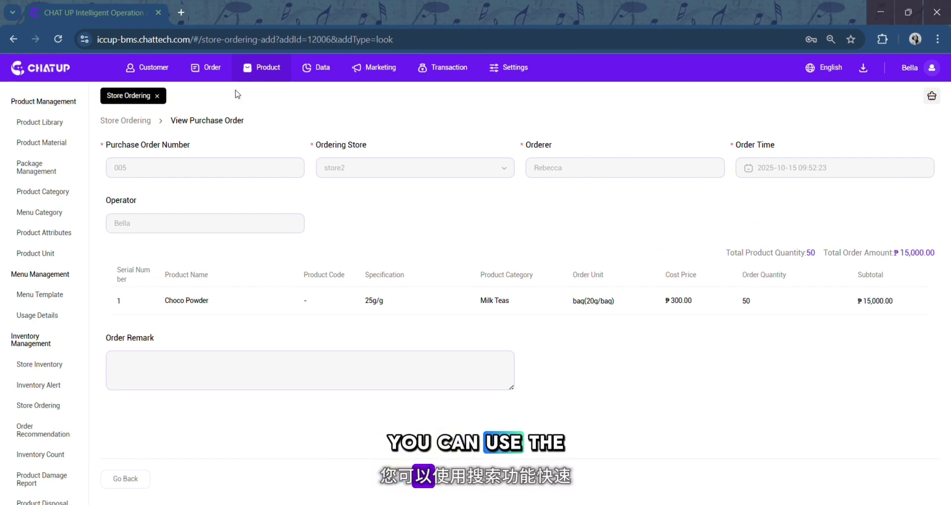
left_click(13, 39)
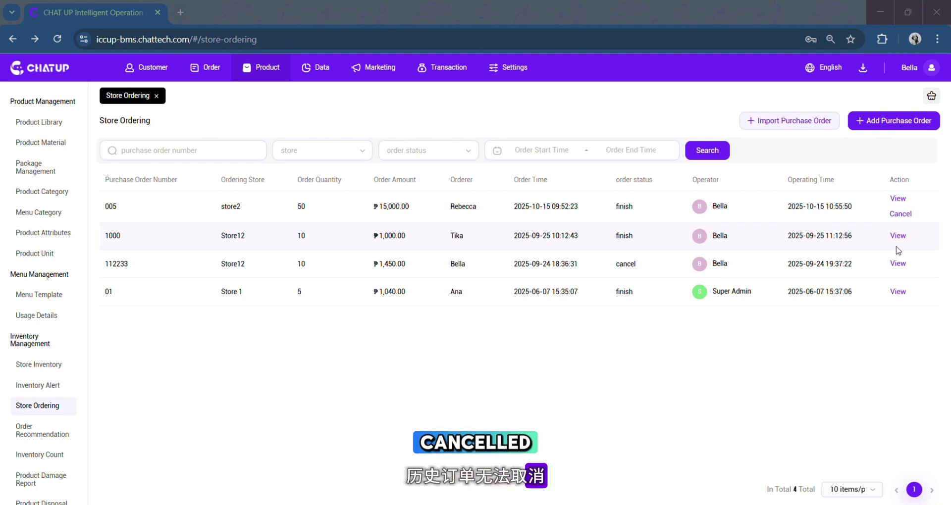
Step: Start a new order suggestion in Order Recommendation for Store12, keeping the default reference duration of 7 and stock cycle of 30
left_click(60, 435)
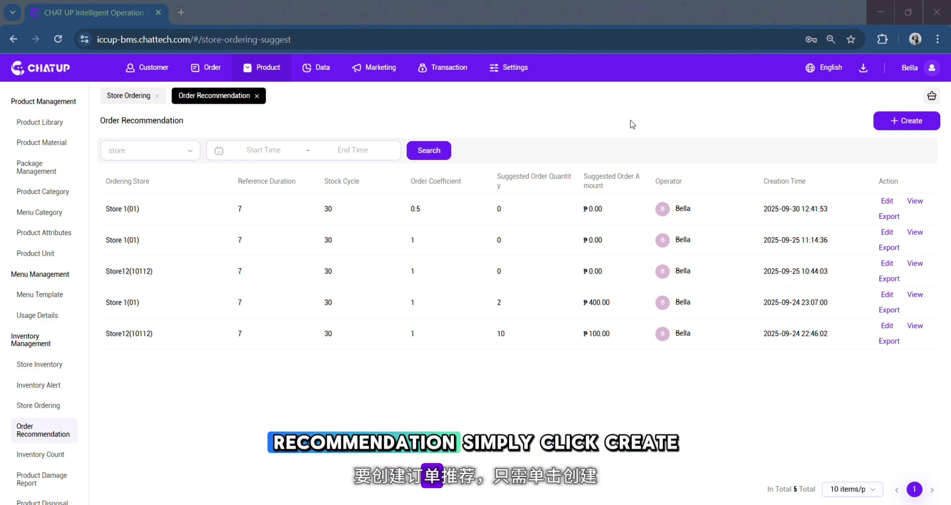
left_click(883, 126)
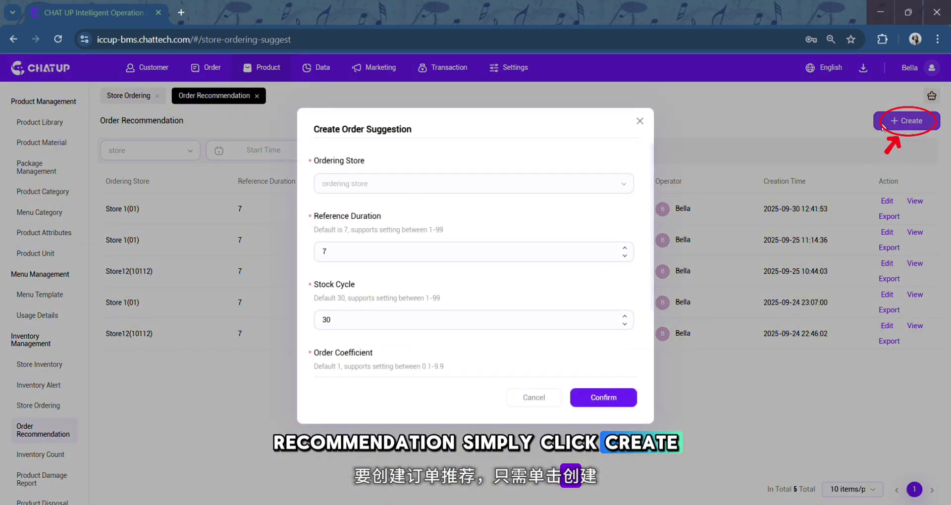
left_click(569, 184)
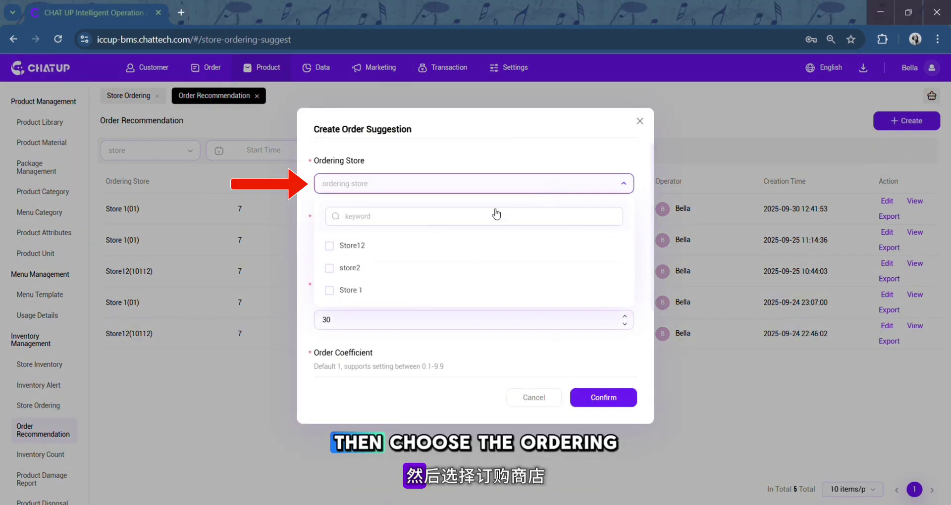
left_click(419, 252)
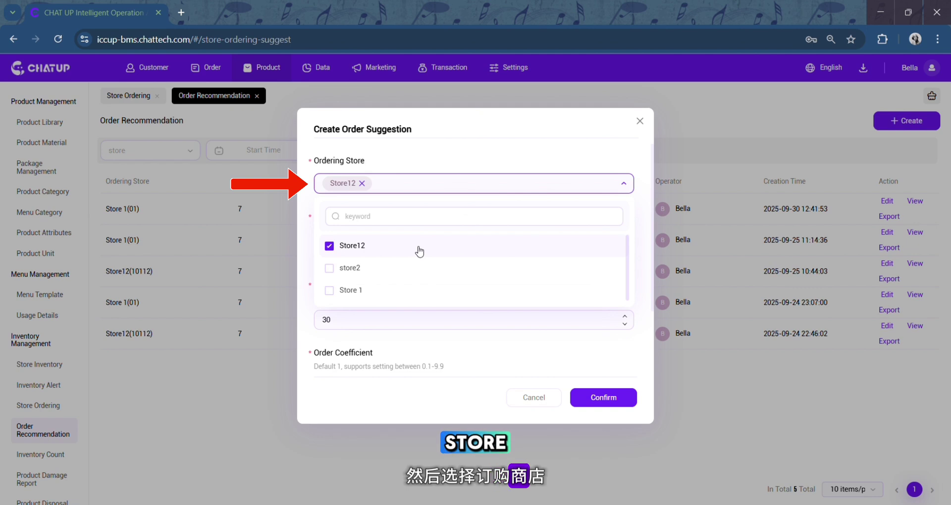
left_click(307, 255)
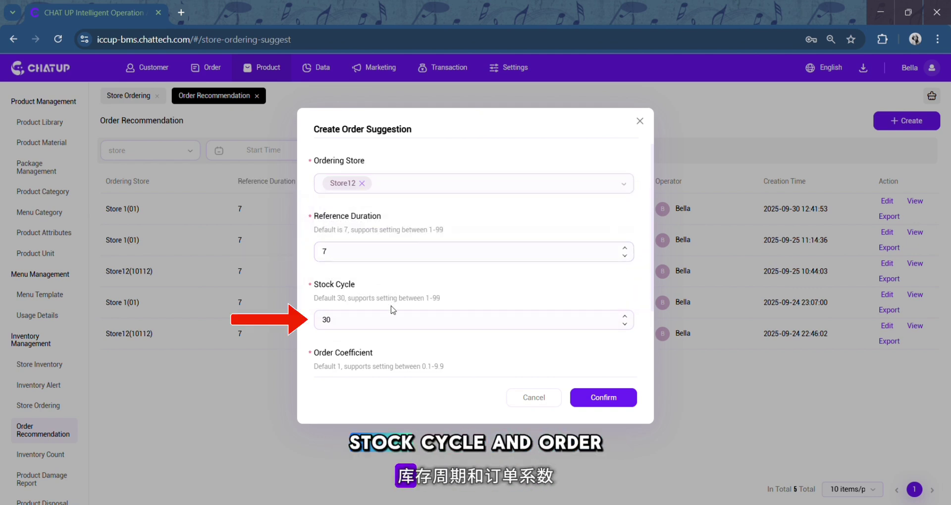
scroll(416, 354, "down", 3)
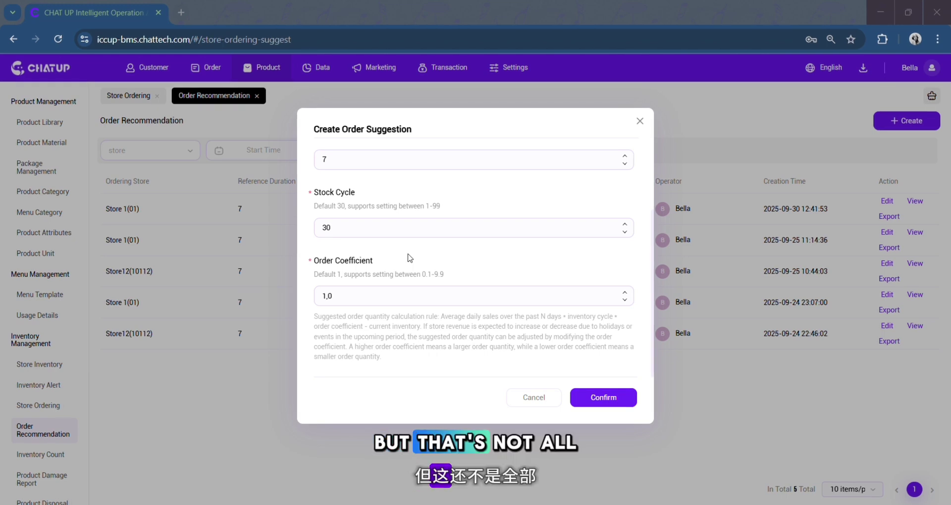
Step: Try an order coefficient of 1,5 for the Store12 order suggestion
left_click(338, 295)
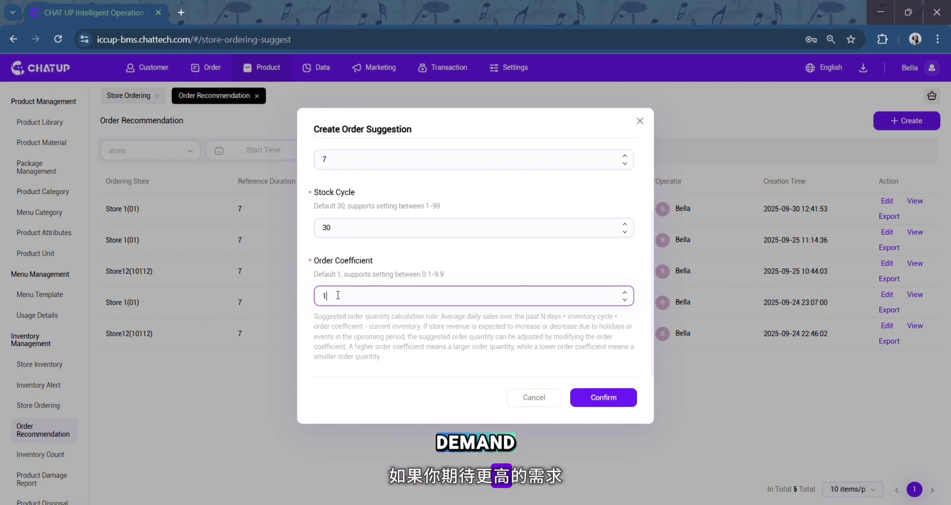
key("BackSpace")
key("BackSpace")
key("BackSpace")
type("1,5")
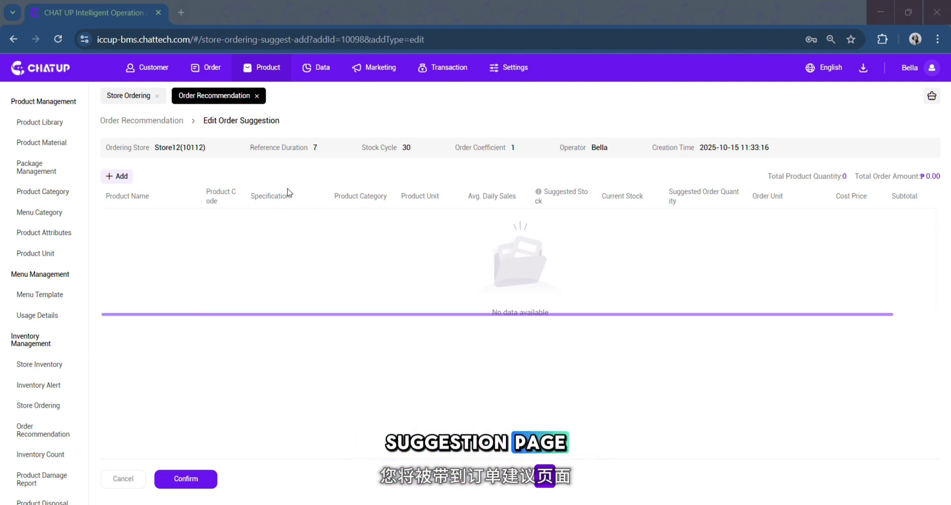
Step: Add Lemon Juice, Cups and Sugar to the Store12 order suggestion
left_click(116, 177)
left_click(329, 240)
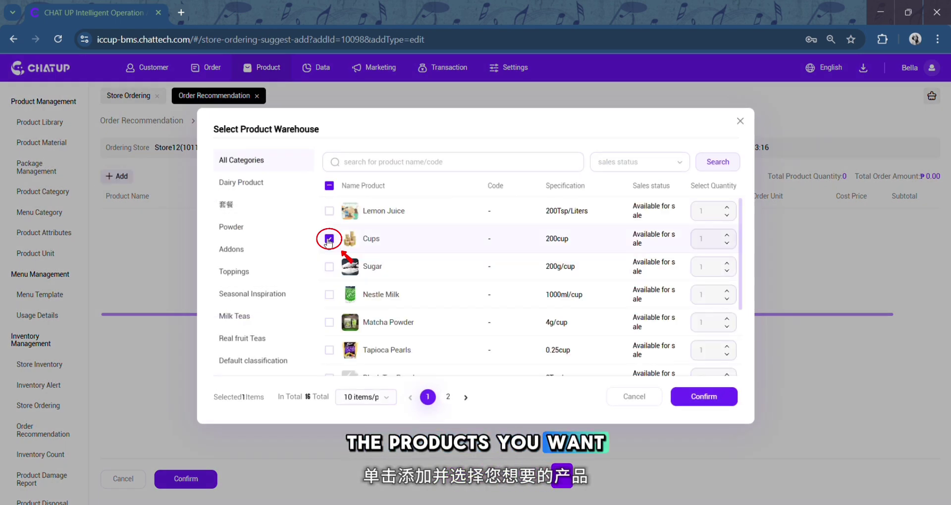
left_click(329, 267)
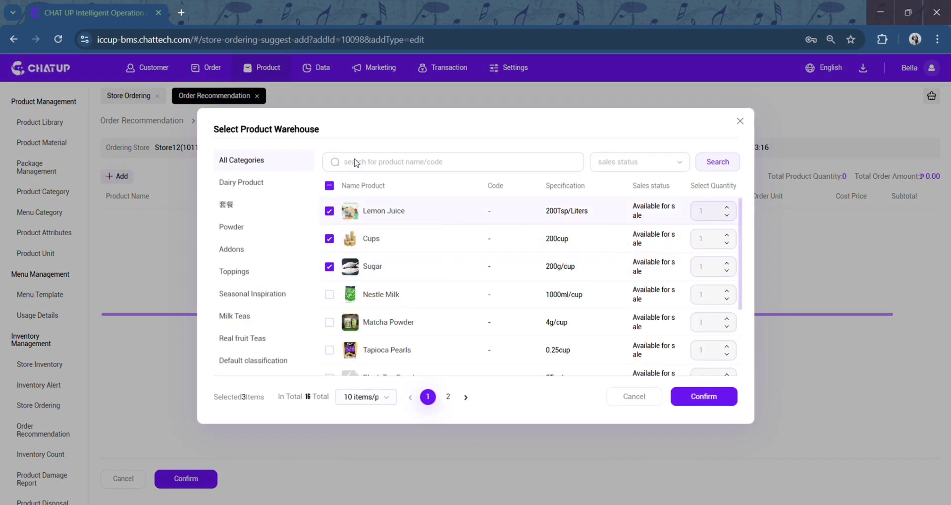
left_click(730, 402)
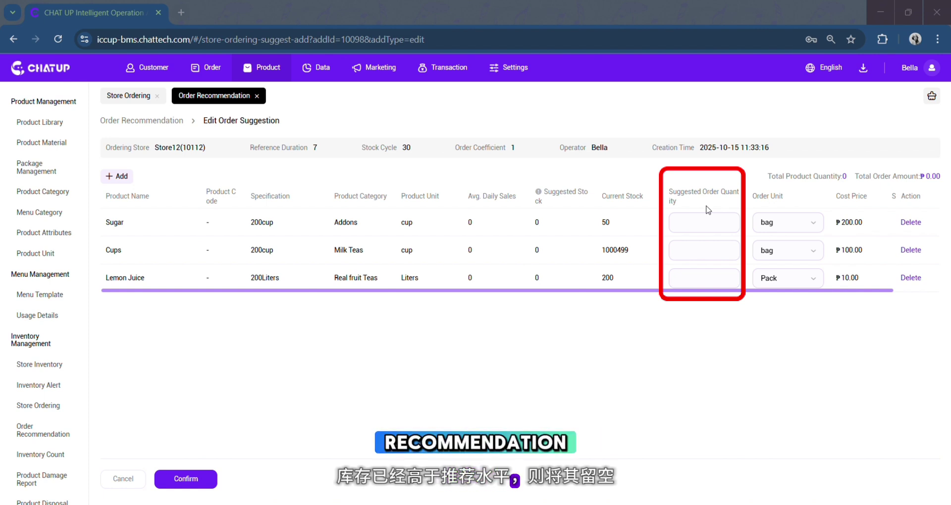
Step: Set the suggested order quantities to 1000 for Sugar and 300 for Lemon Juice
left_click(713, 223)
type("1000")
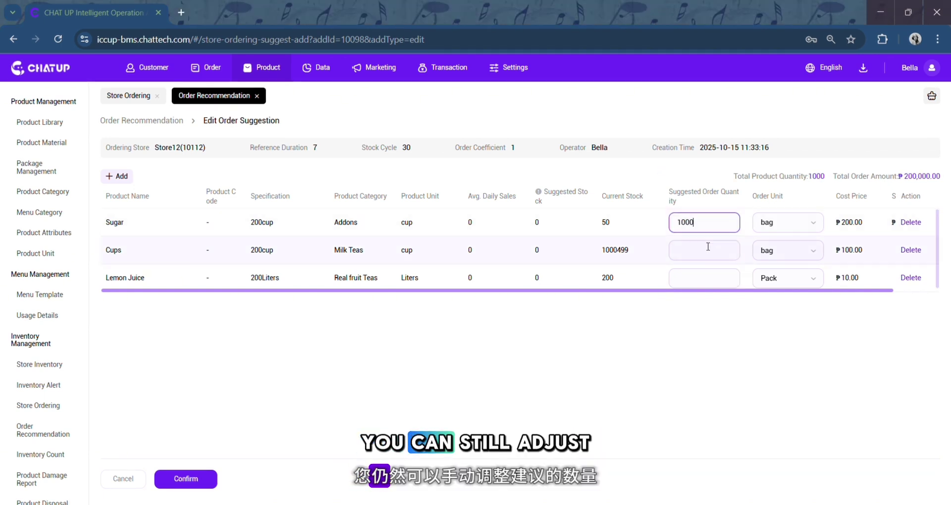
left_click(711, 280)
type("300")
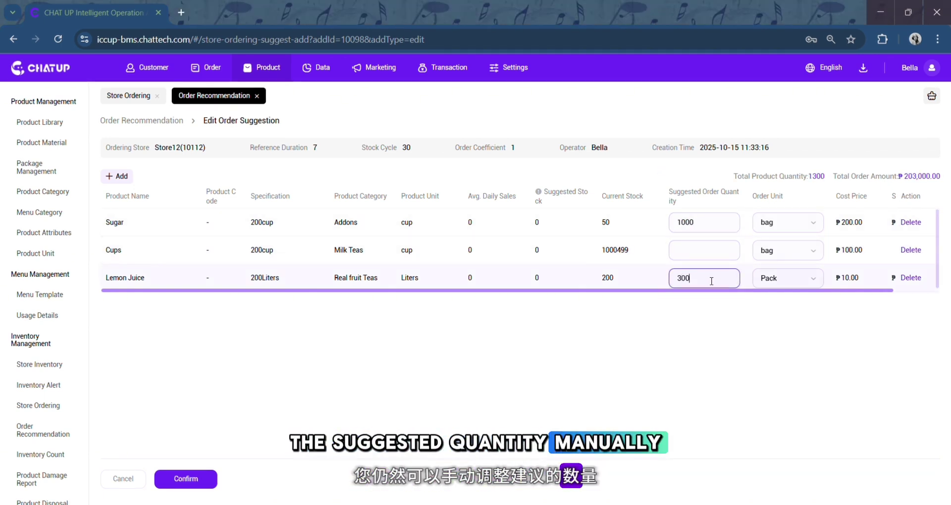
left_click(717, 309)
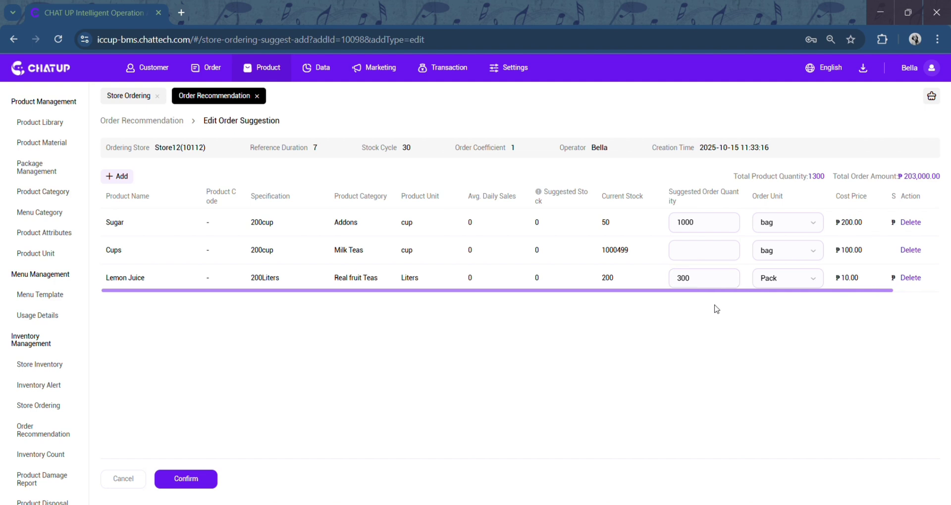
Step: Remove Cups from the order suggestion and save it
left_click(913, 251)
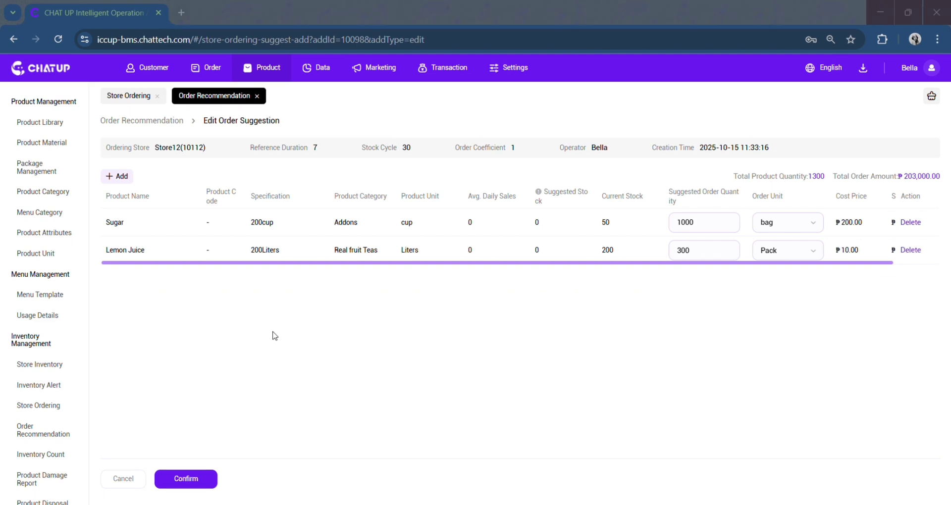
scroll(276, 247, "right", 2)
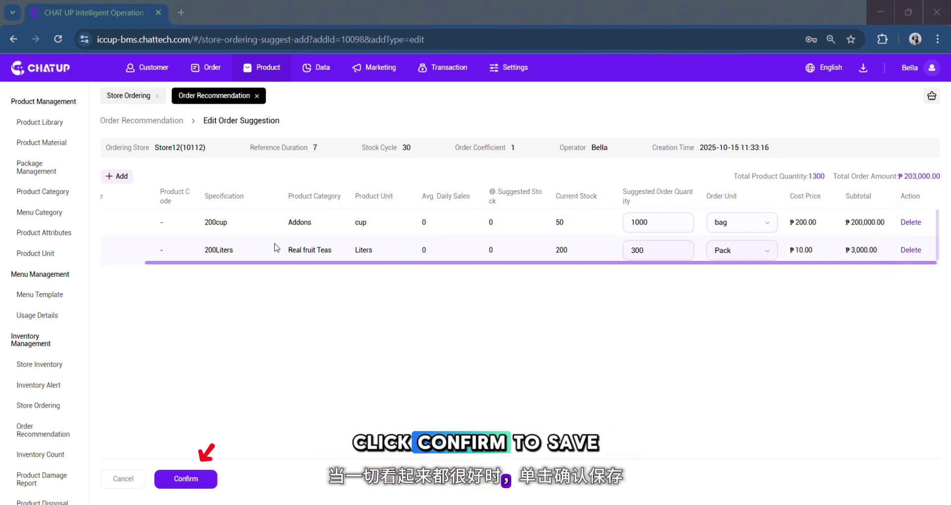
left_click(206, 476)
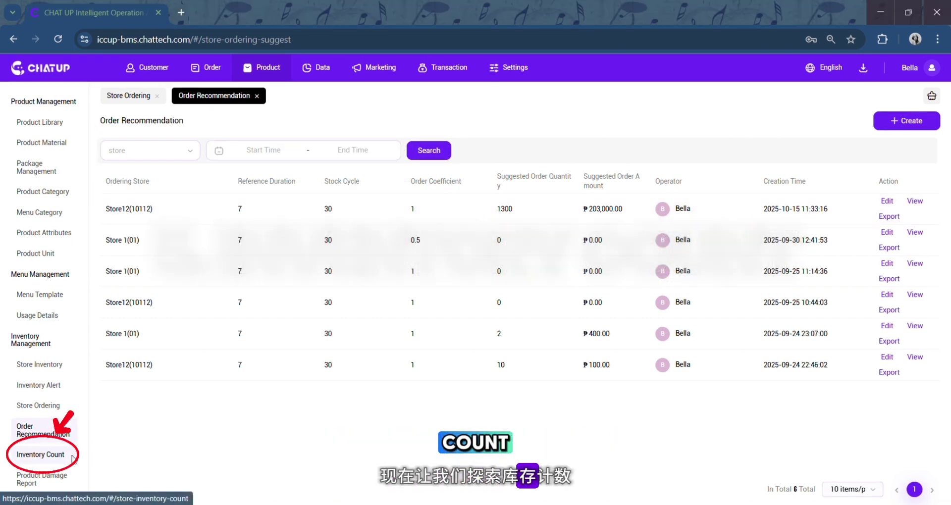
Step: Start a new inventory in Inventory Count for Store12 with the type Yearly Inventory
left_click(72, 458)
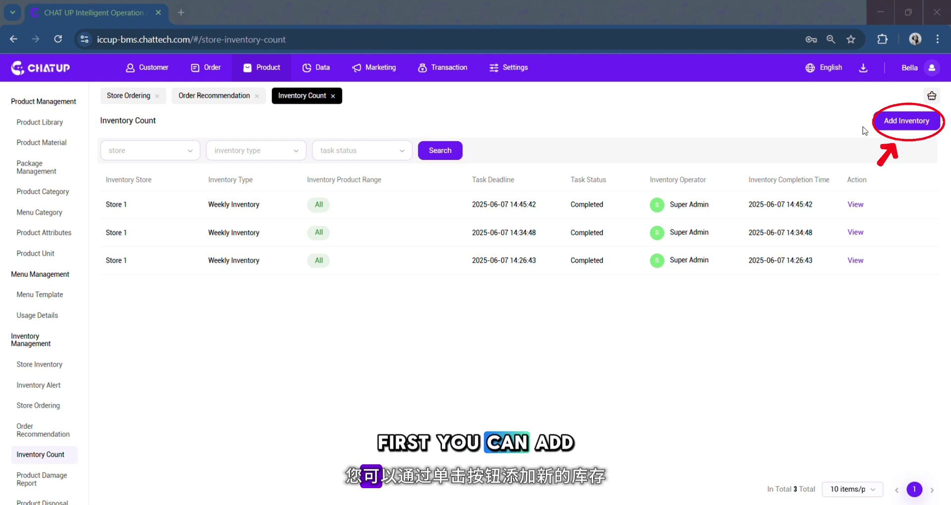
left_click(881, 128)
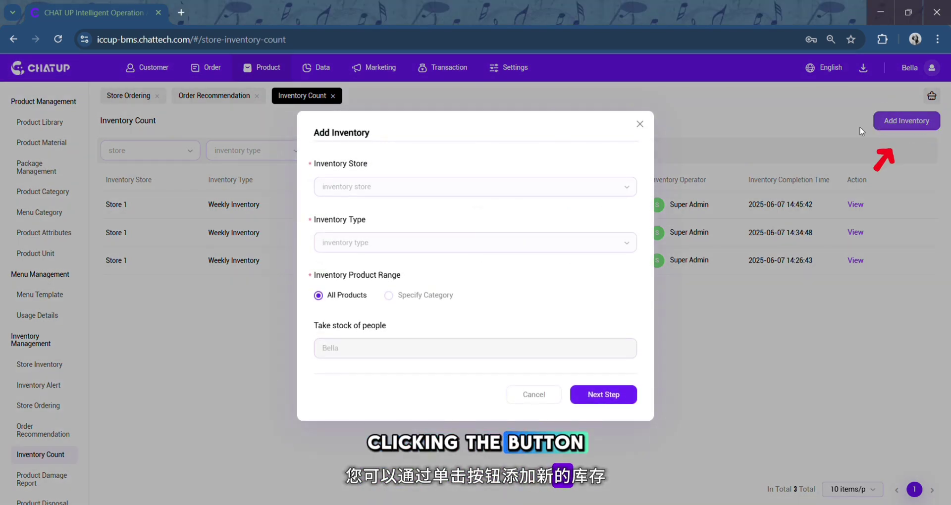
left_click(622, 189)
left_click(534, 250)
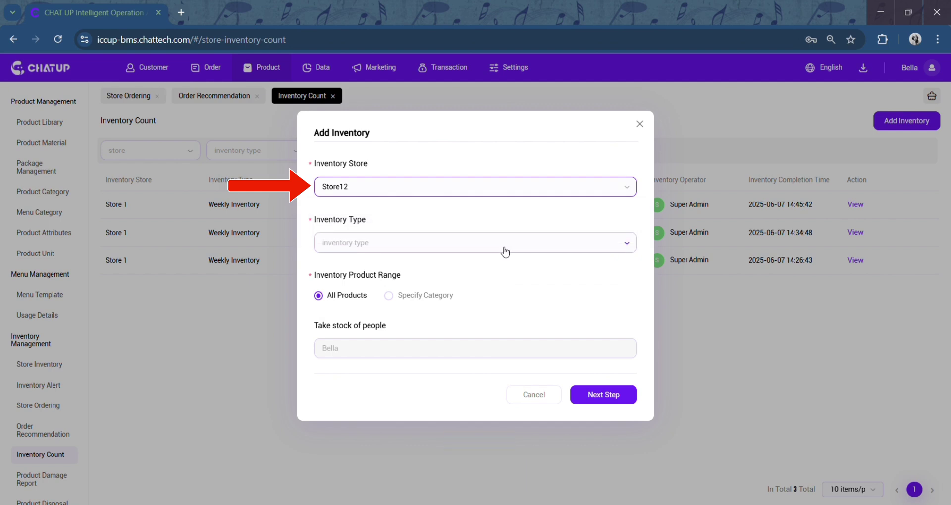
left_click(466, 251)
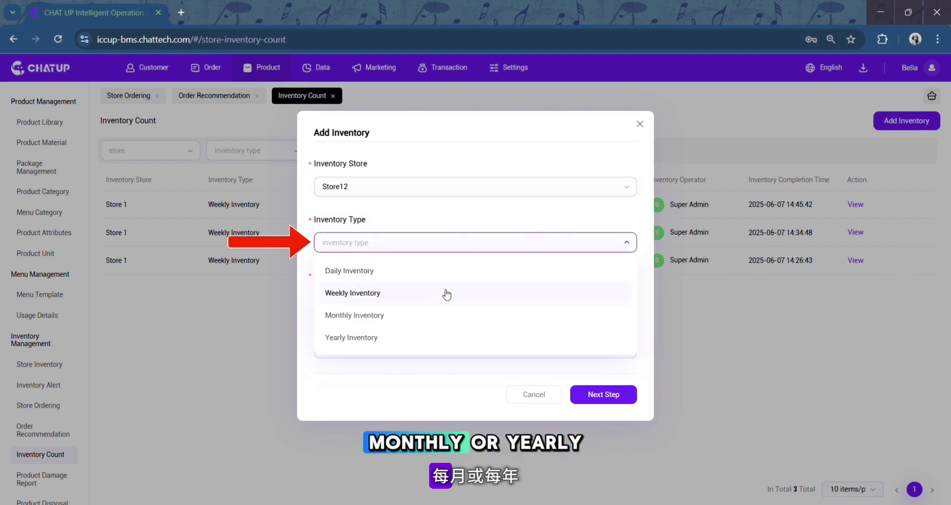
left_click(439, 340)
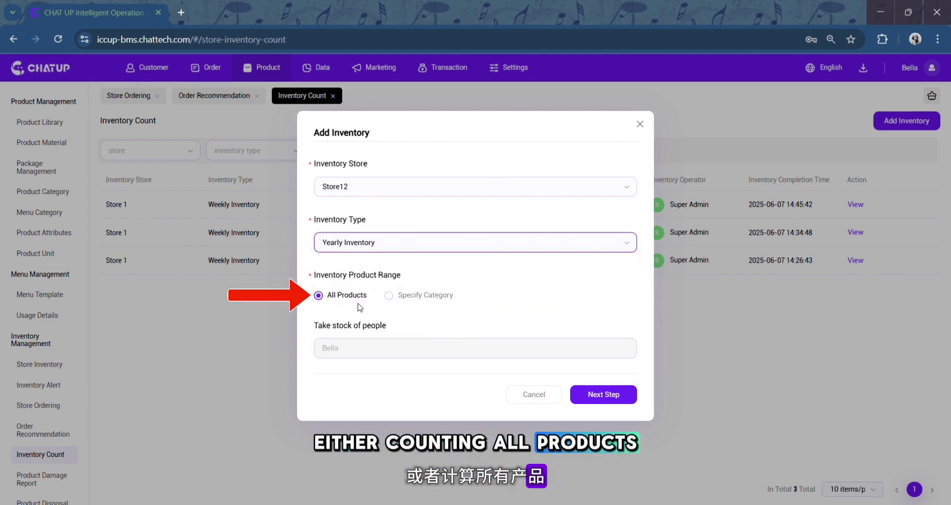
Step: Limit the inventory's product range to the Dairy Product category and continue to the inventory check
left_click(388, 296)
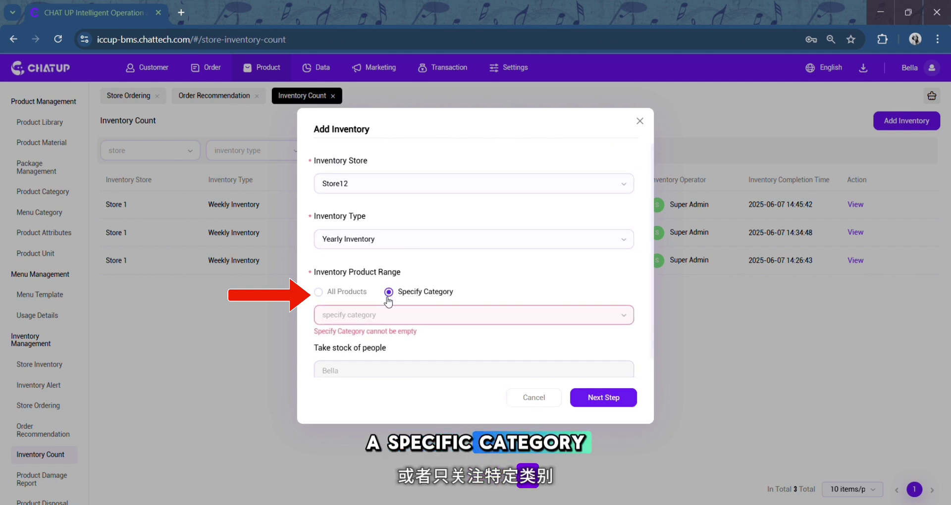
left_click(399, 315)
left_click(396, 378)
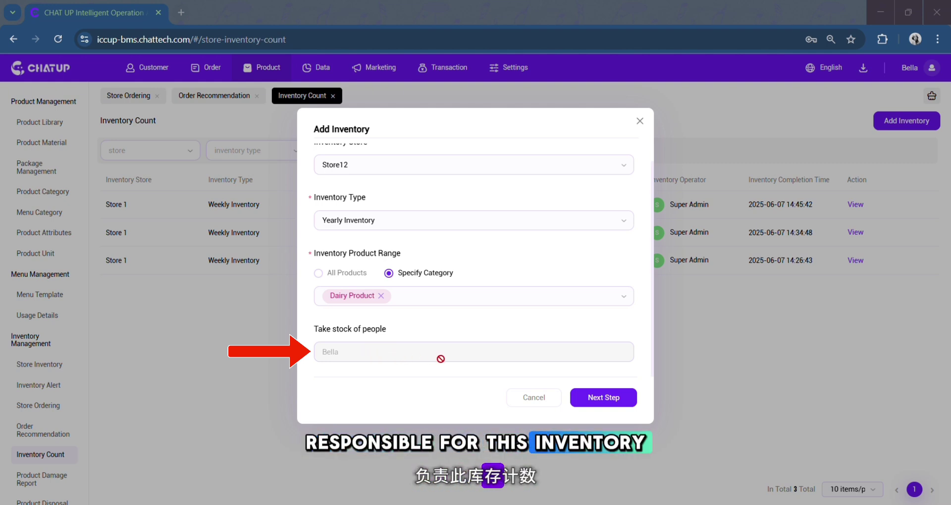
left_click(579, 399)
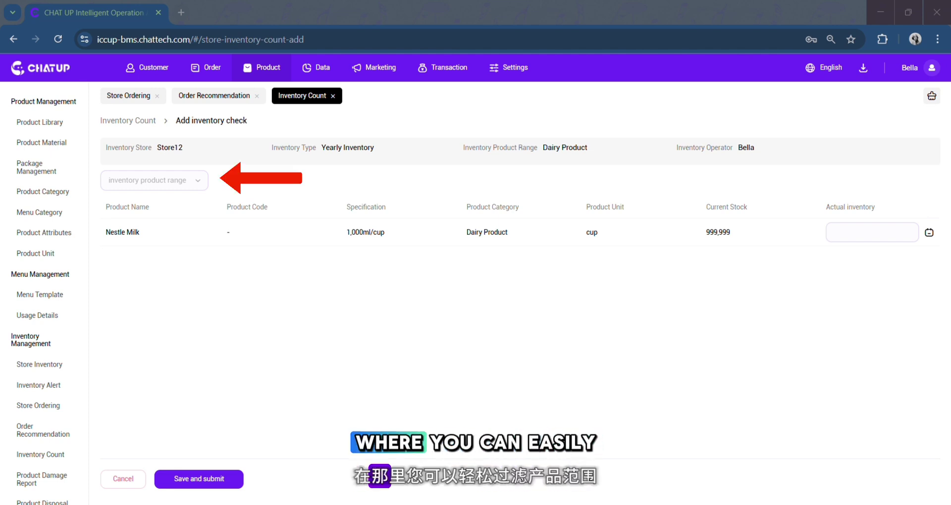
Step: Record 1000 cups of Nestle Milk with production date 2025-10-07 under Shelf Life Management and submit the inventory check
left_click(200, 183)
left_click(198, 183)
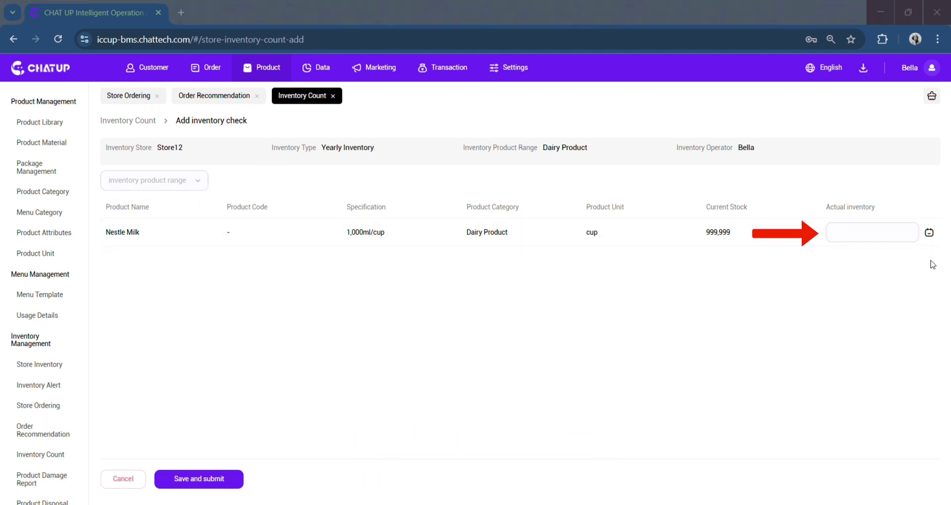
left_click(930, 233)
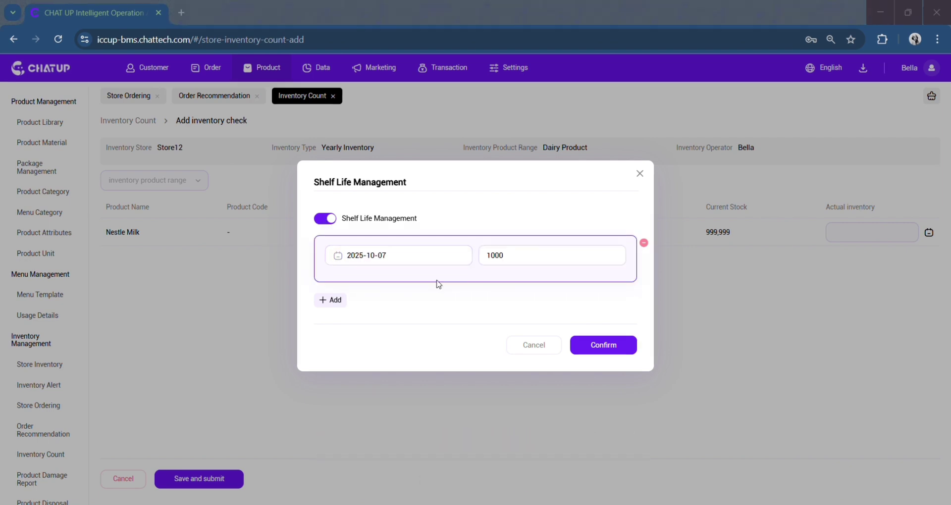
left_click(341, 307)
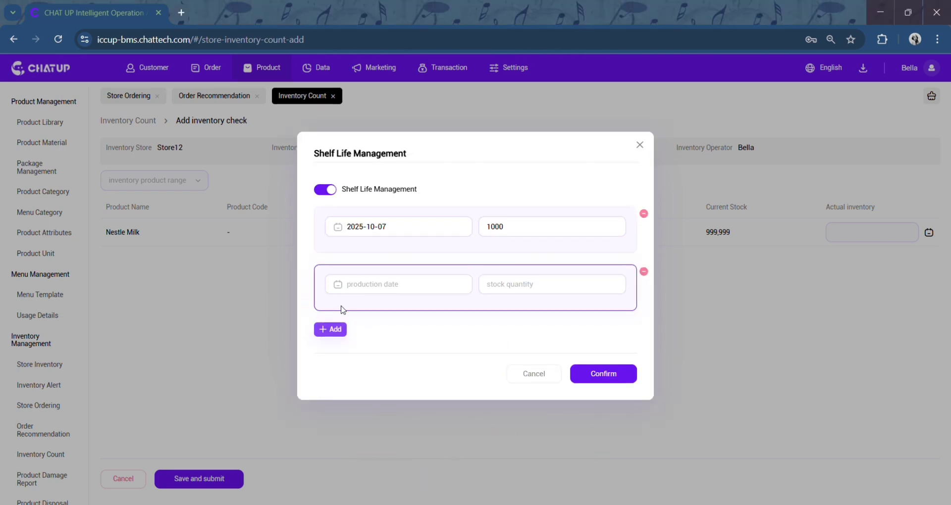
left_click(643, 272)
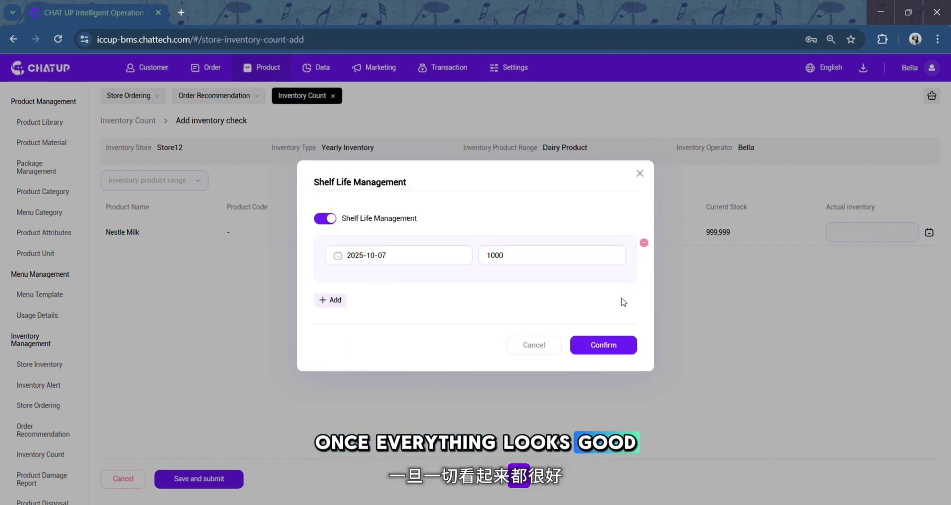
left_click(634, 347)
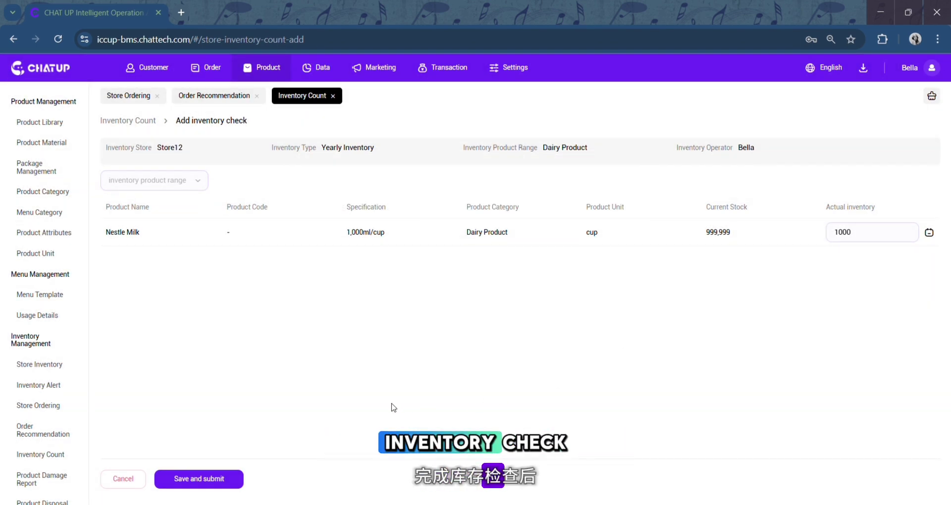
left_click(235, 488)
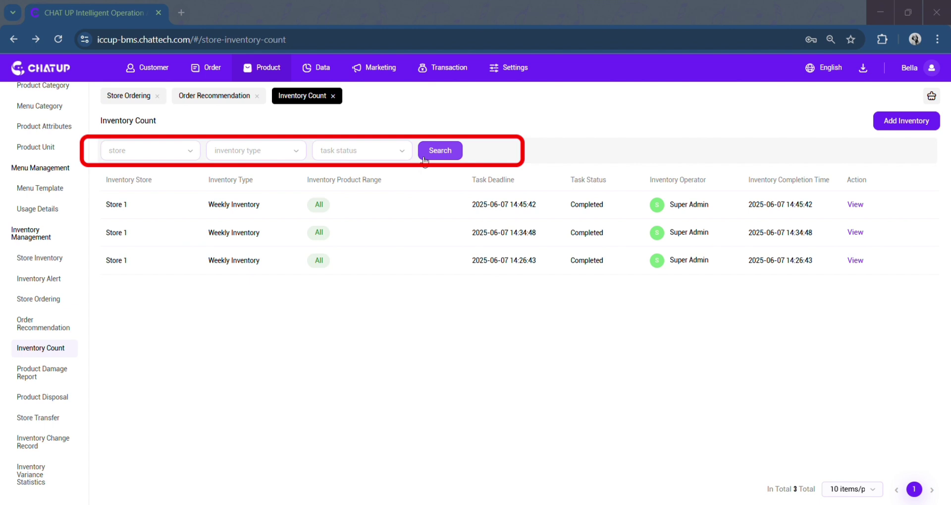
Step: View the details of the latest completed Store 1 inventory count, including the shelf life entry for Choco Powder
left_click(857, 208)
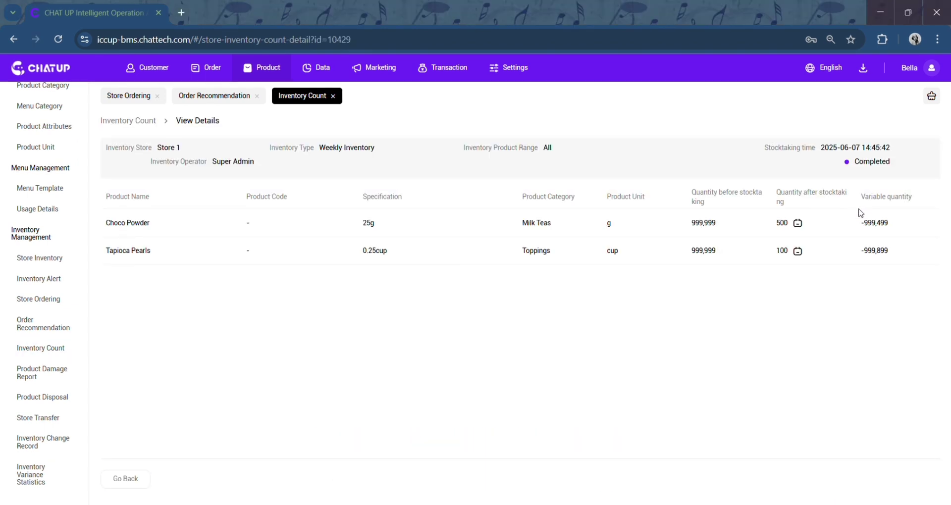
left_click(798, 223)
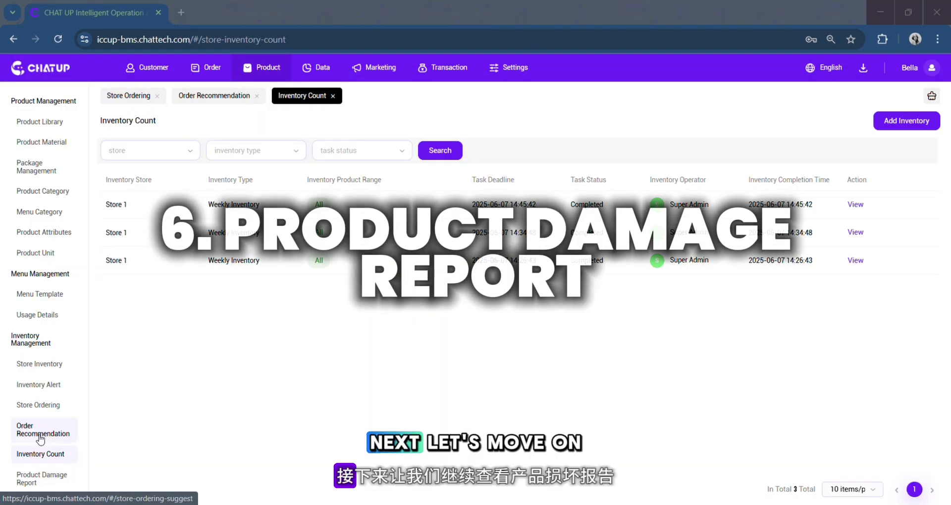
Step: Start a new loss entry in Product Damage Report for Store12 with the loss reason Damaged
scroll(38, 436, "down", 2)
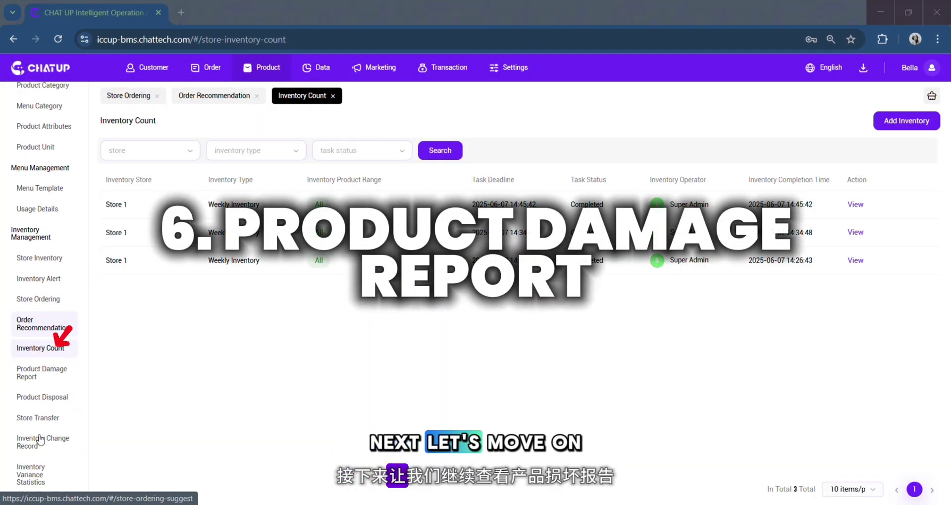
left_click(51, 382)
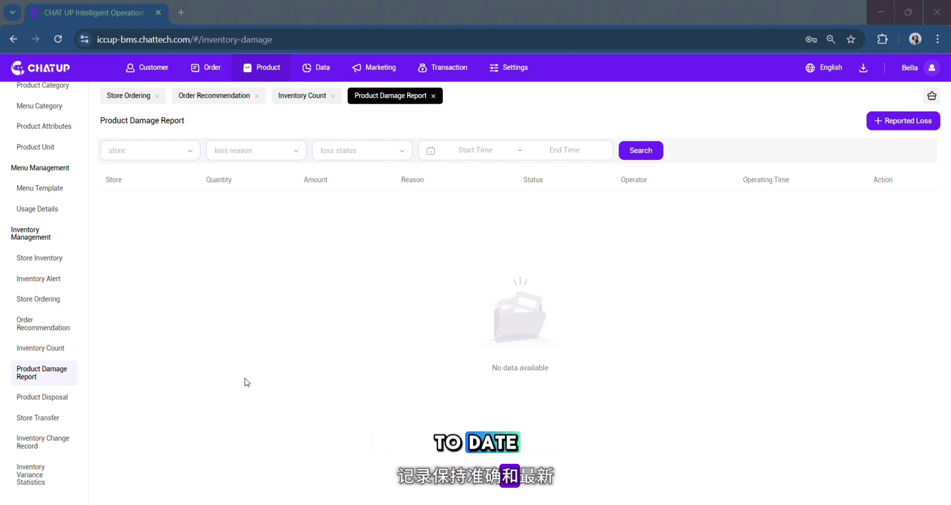
left_click(885, 130)
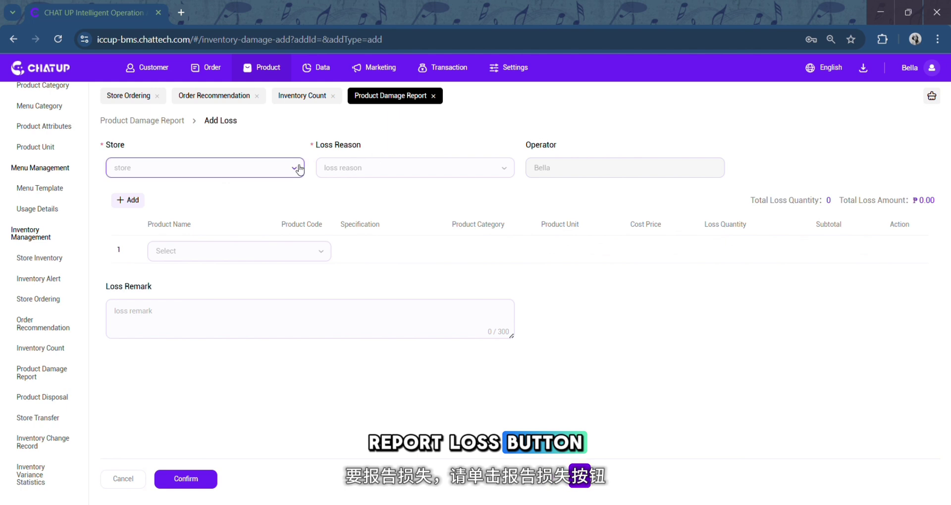
left_click(296, 168)
left_click(261, 230)
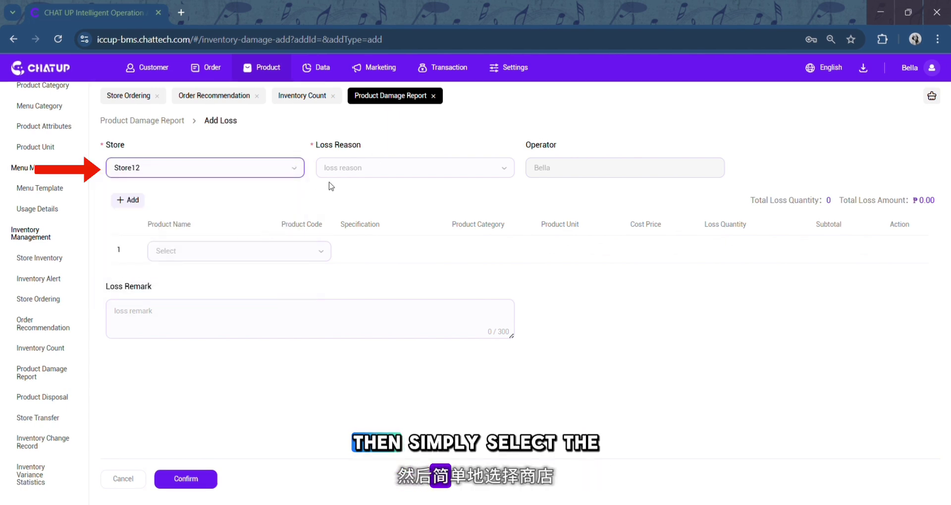
left_click(364, 169)
left_click(375, 194)
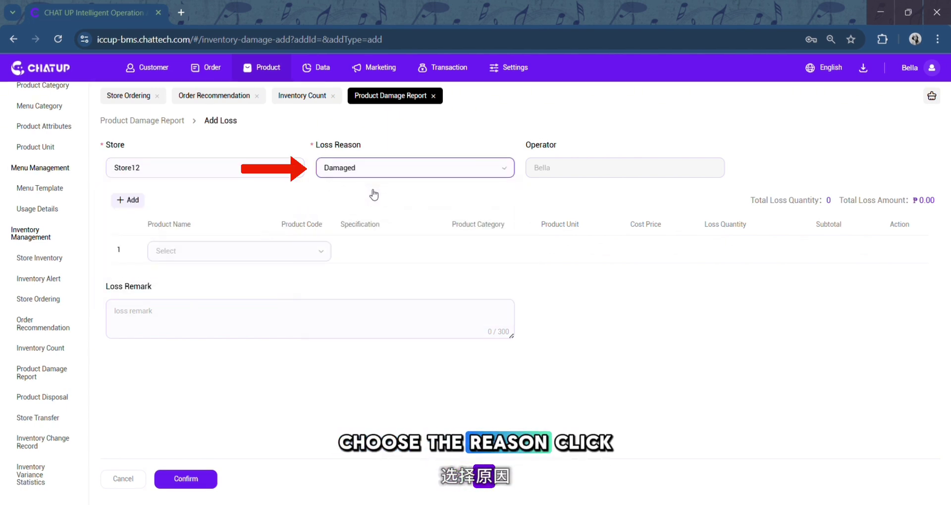
Step: Add Nestle Milk to the loss report with a loss quantity of 10
left_click(128, 200)
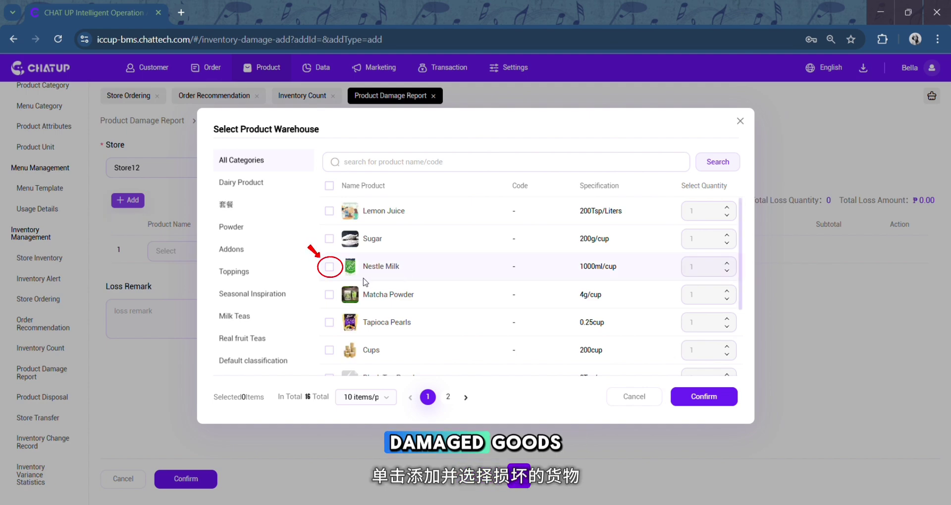
left_click(329, 267)
left_click(693, 398)
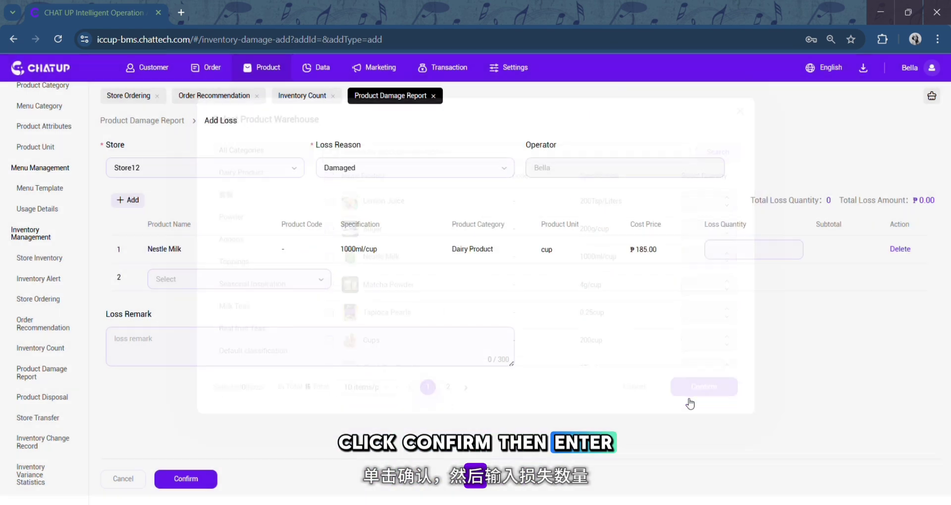
left_click(727, 243)
type("10")
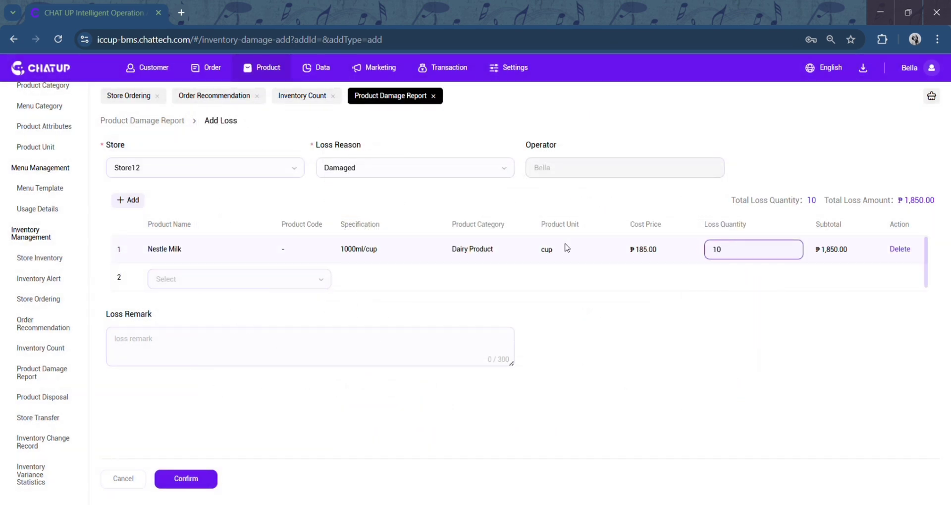
Step: Add Lemon Juice as a second loss item and delete its row from the report
left_click(276, 281)
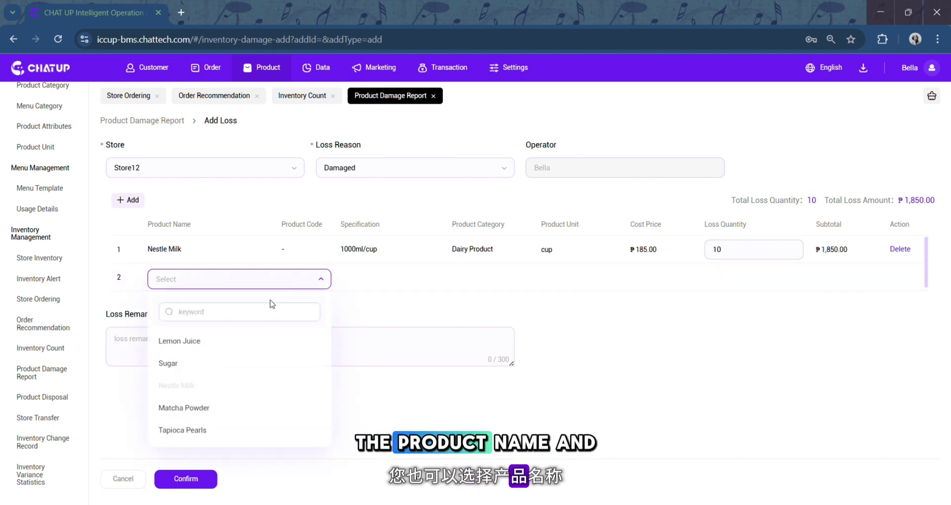
left_click(229, 343)
left_click(746, 278)
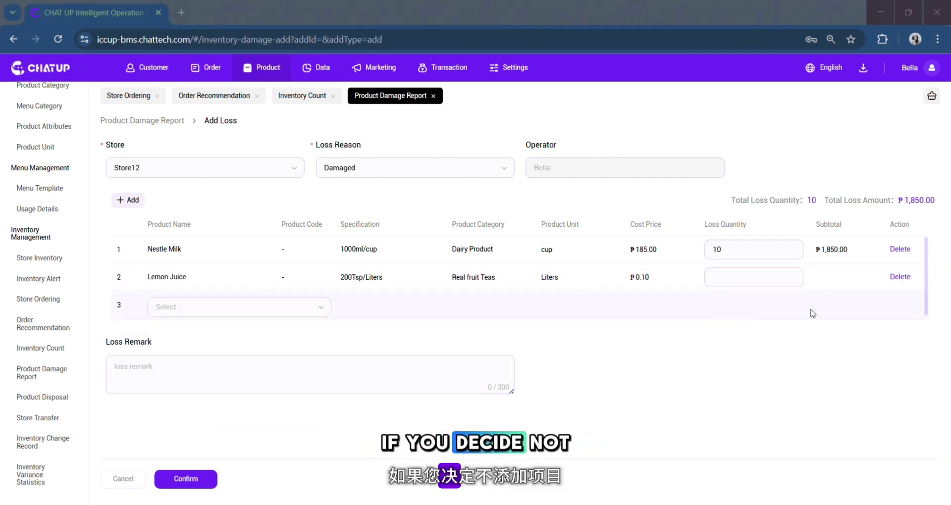
left_click(899, 277)
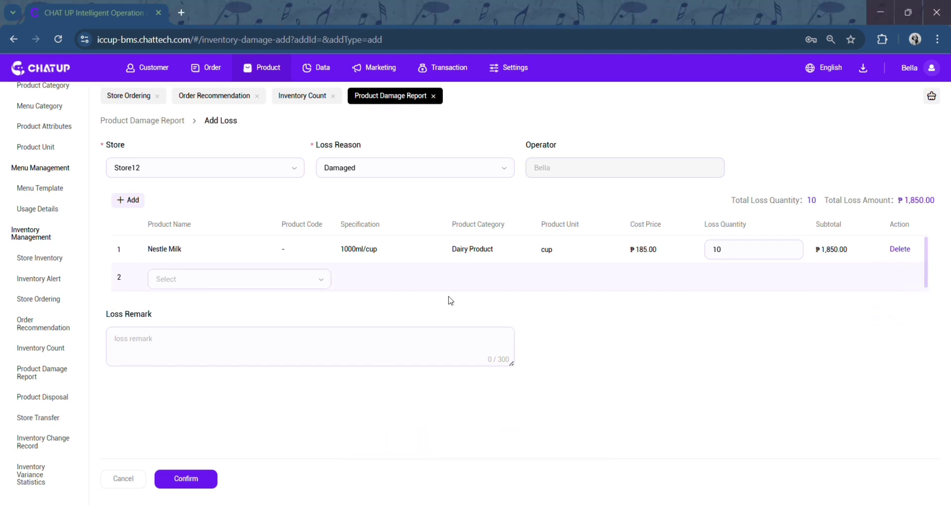
Step: Save the loss report without a remark and confirm the stock deduction
left_click(144, 347)
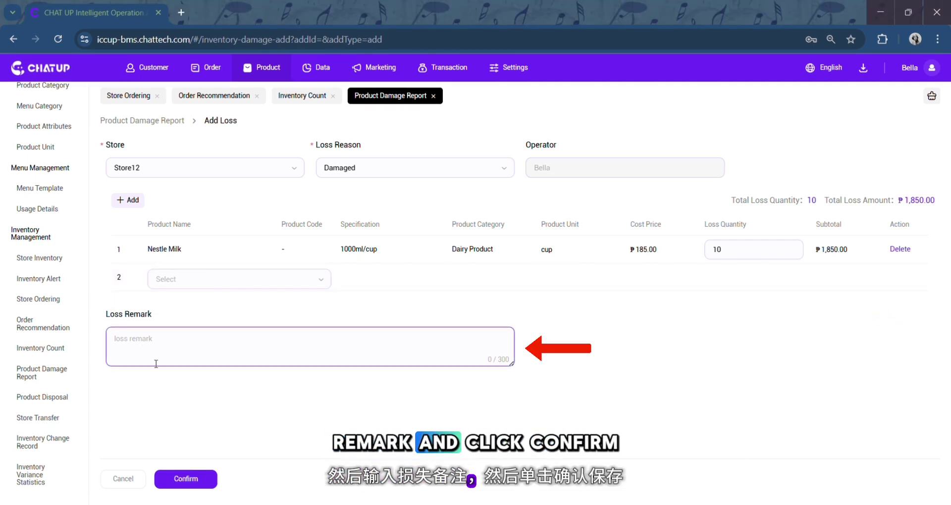
left_click(208, 479)
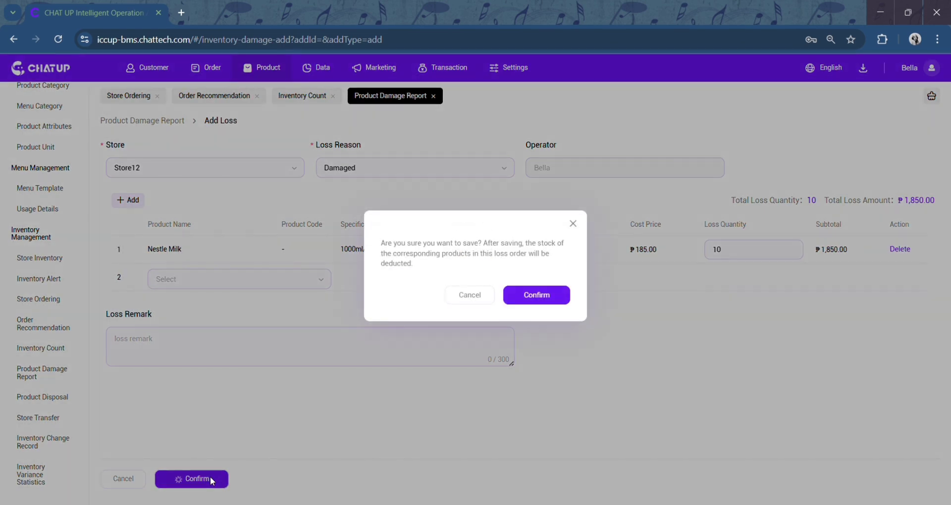
left_click(537, 295)
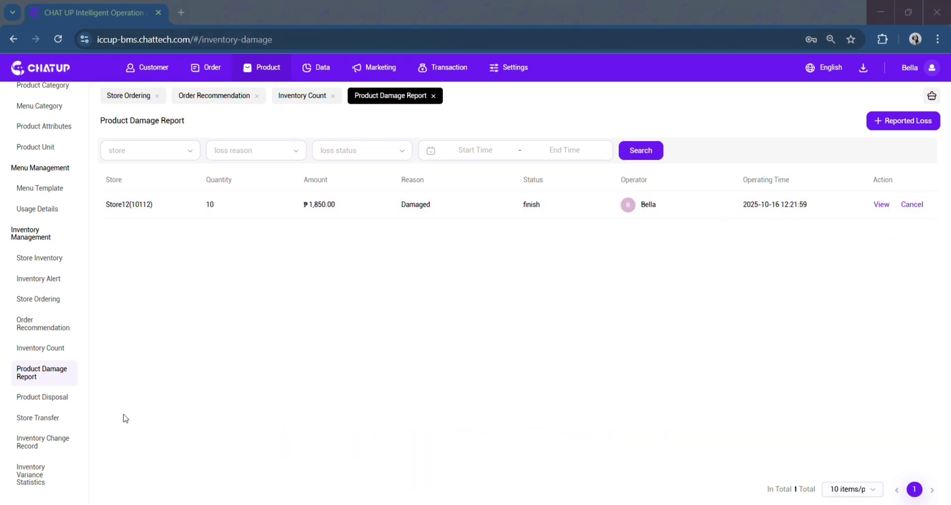
Step: Open Product Disposal, switch to the POS app and open its scrapped function
left_click(72, 399)
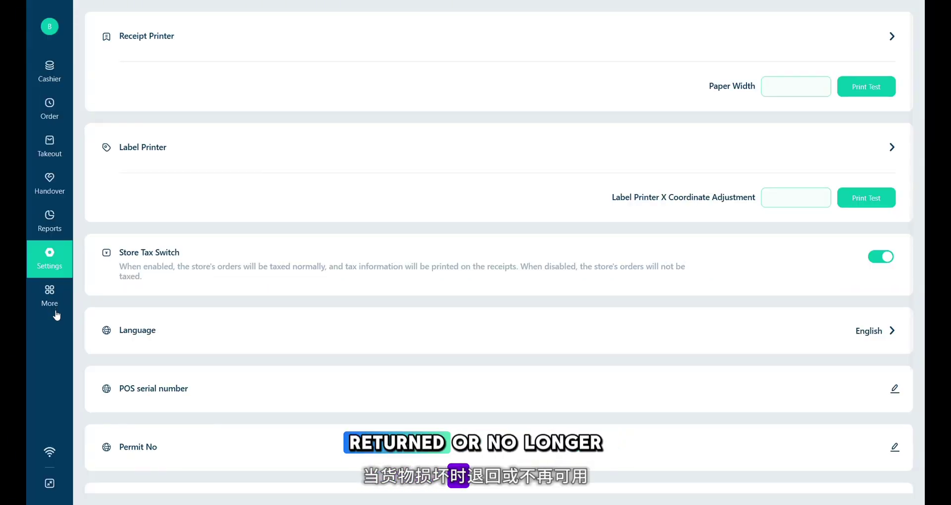
left_click(56, 312)
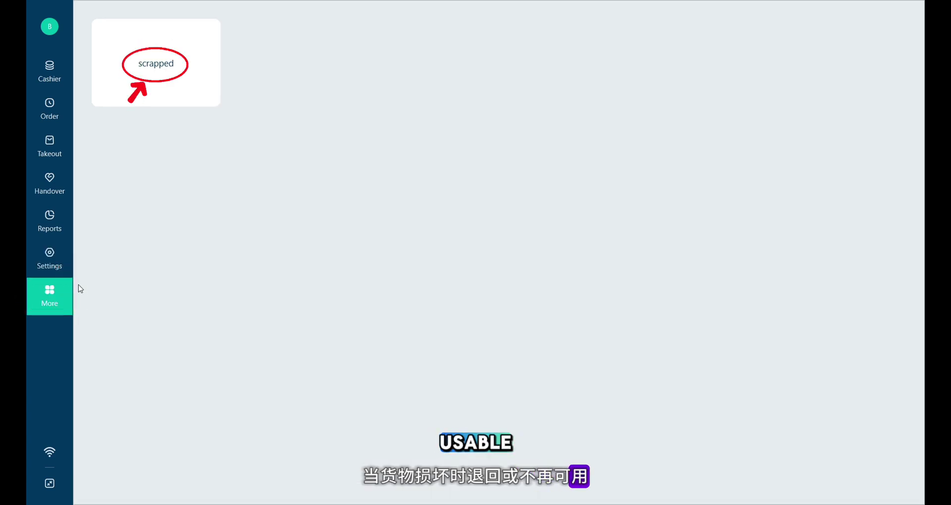
left_click(171, 68)
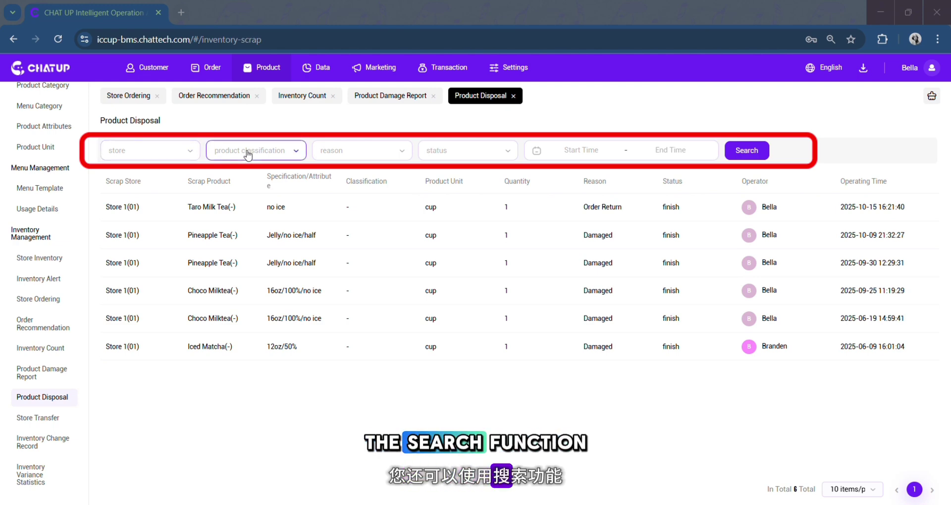
Step: Examine the store, product classification, reason and status filter options for the Product Disposal records
left_click(192, 153)
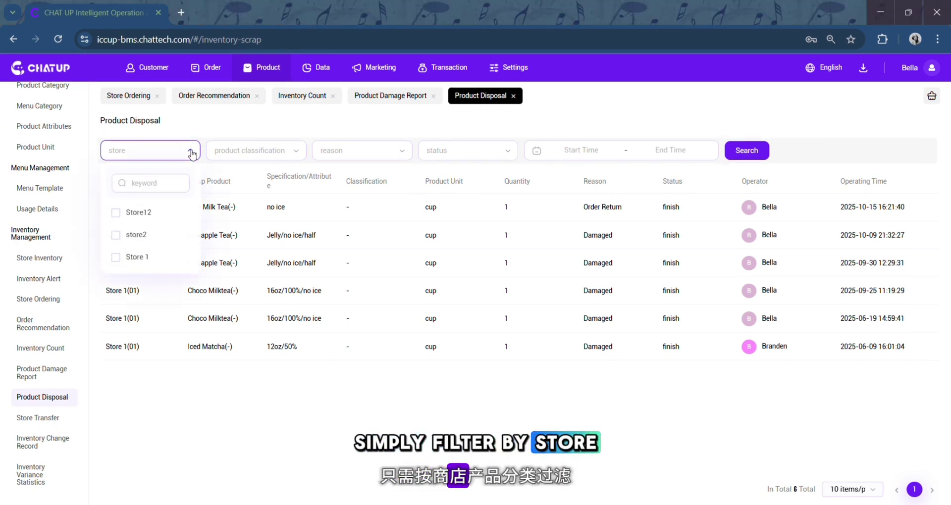
left_click(287, 152)
left_click(402, 151)
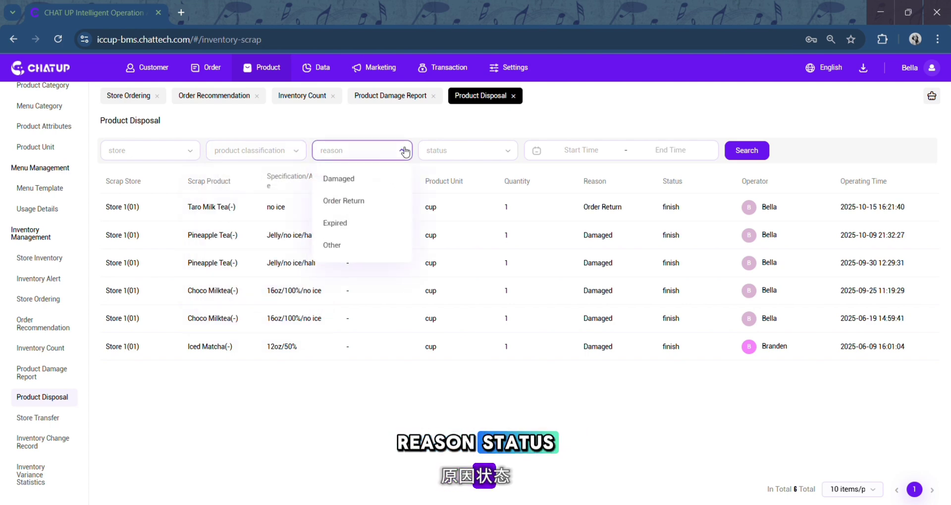
left_click(484, 150)
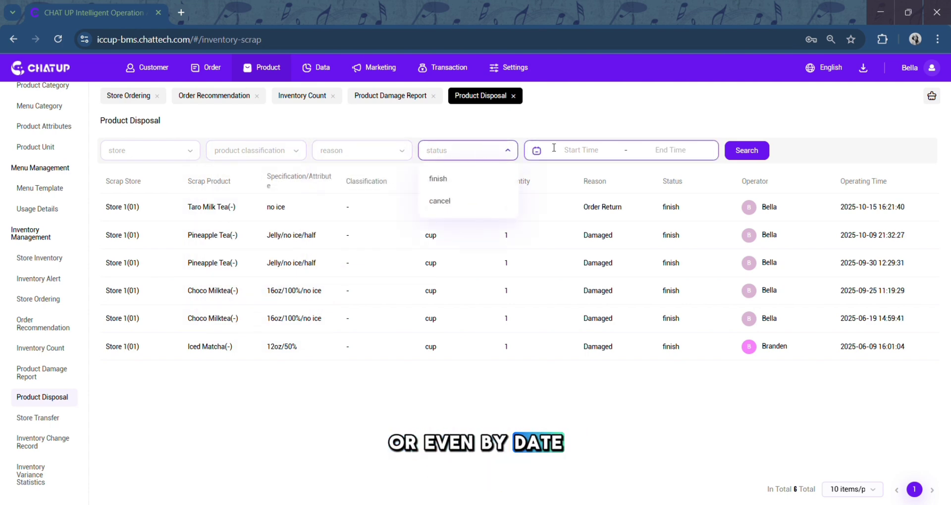
left_click(578, 132)
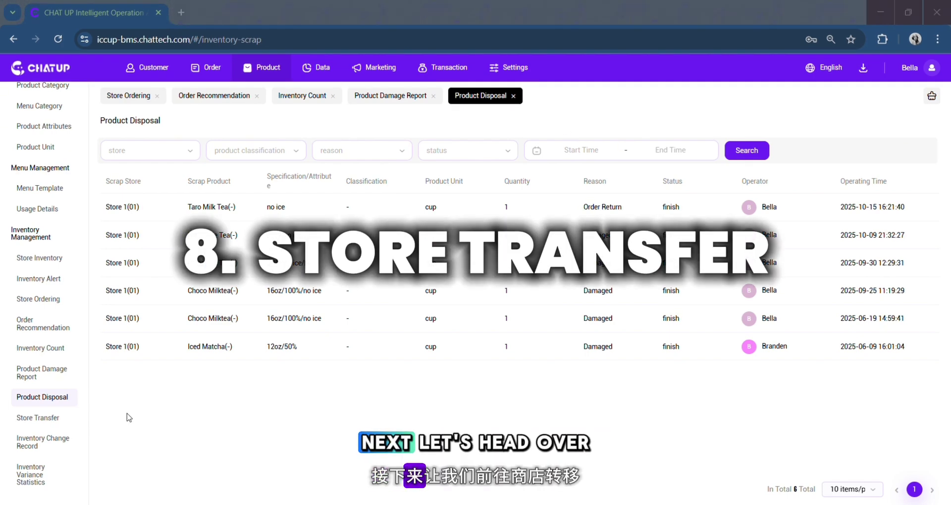
Step: View the transferred-in records in Store Transfer and start a new transfer from Store12 to store2
left_click(68, 423)
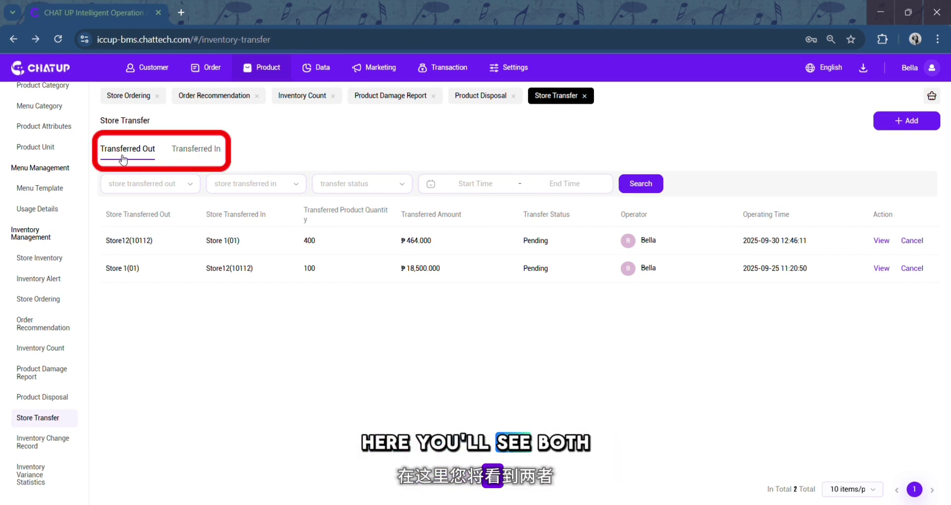
left_click(193, 157)
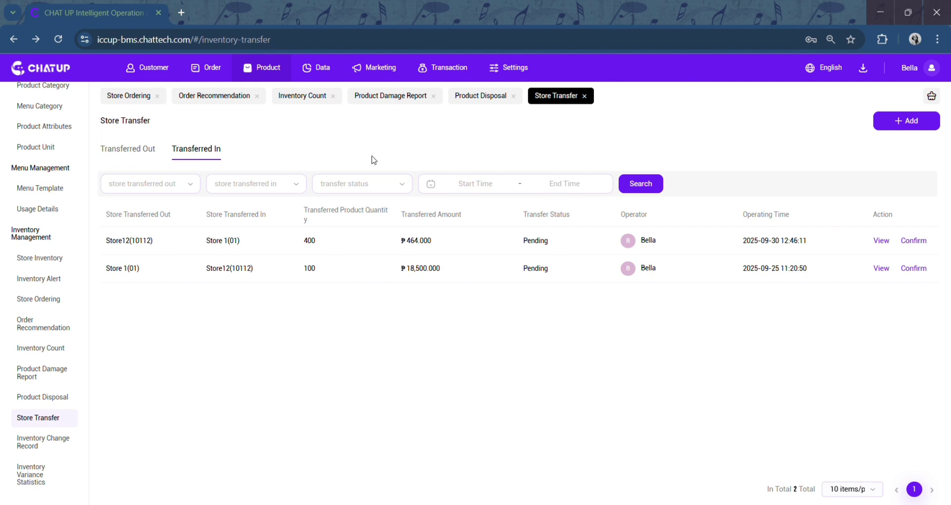
left_click(884, 127)
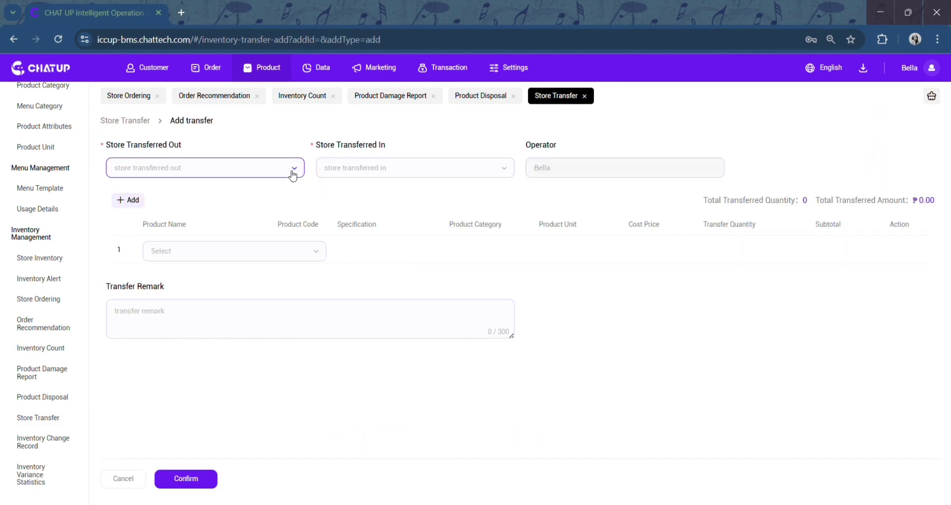
left_click(293, 176)
left_click(262, 232)
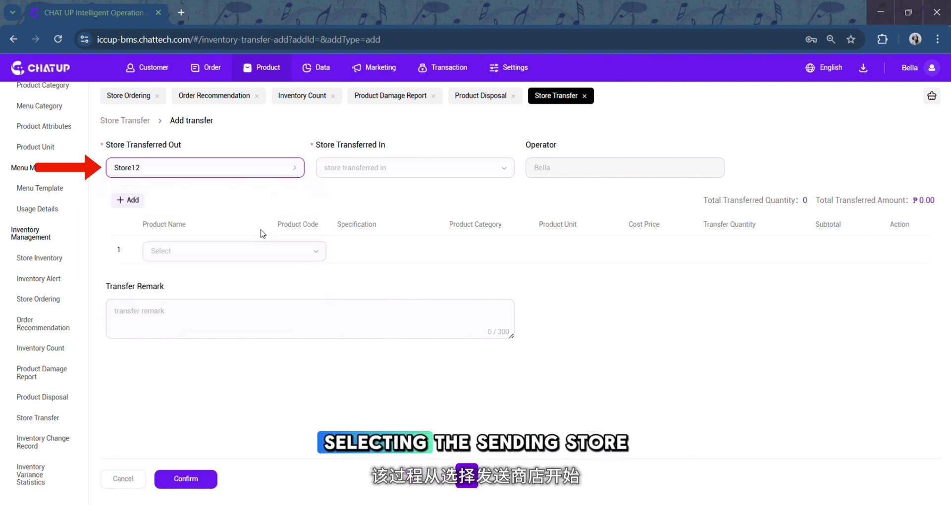
left_click(437, 169)
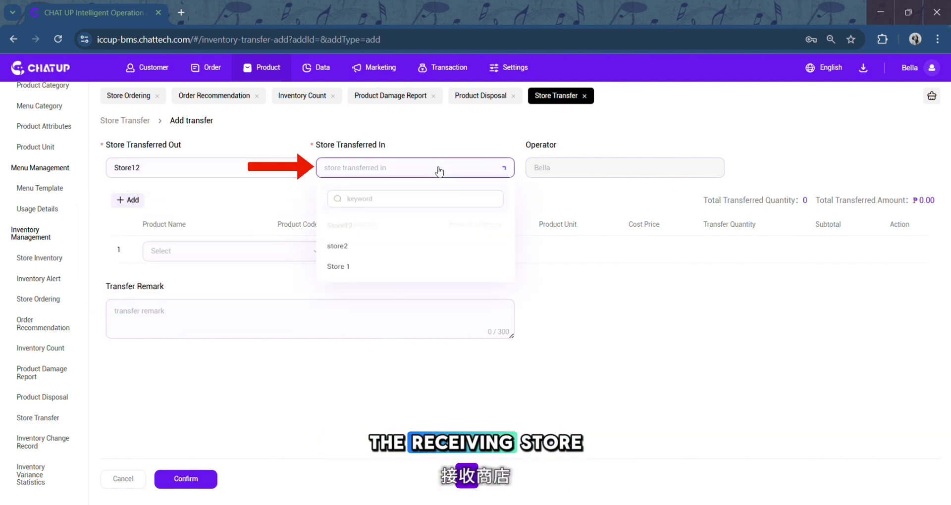
left_click(423, 258)
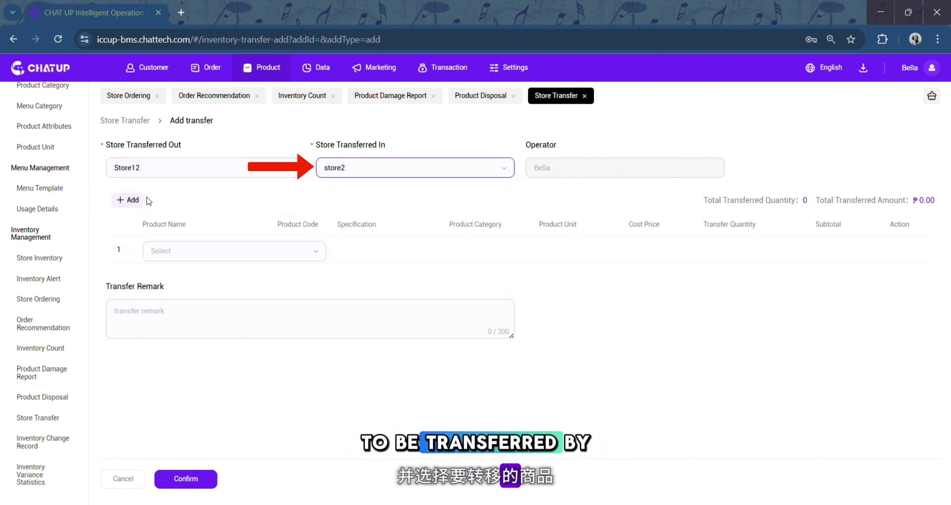
Step: Add Nestle Milk, Matcha Powder and Tapioca Pearls to the product list of the new store transfer
left_click(144, 205)
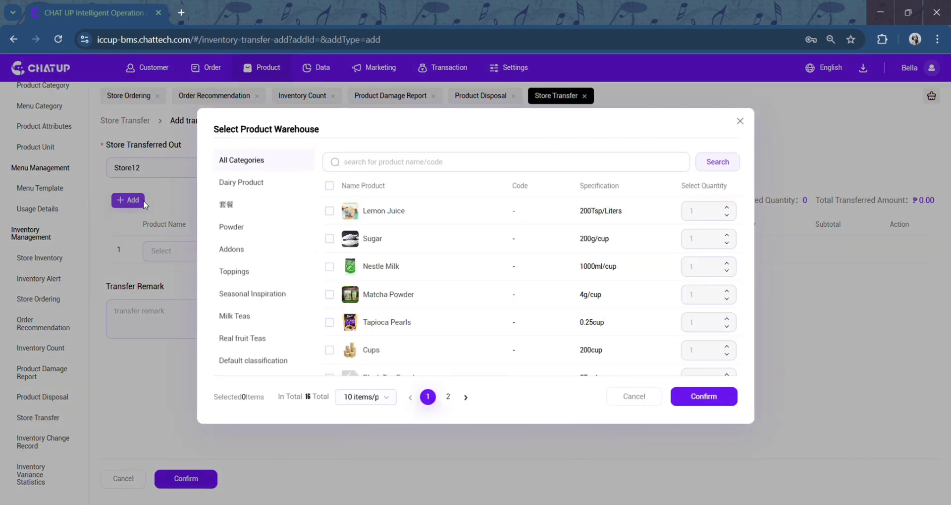
left_click(329, 267)
left_click(329, 294)
left_click(329, 322)
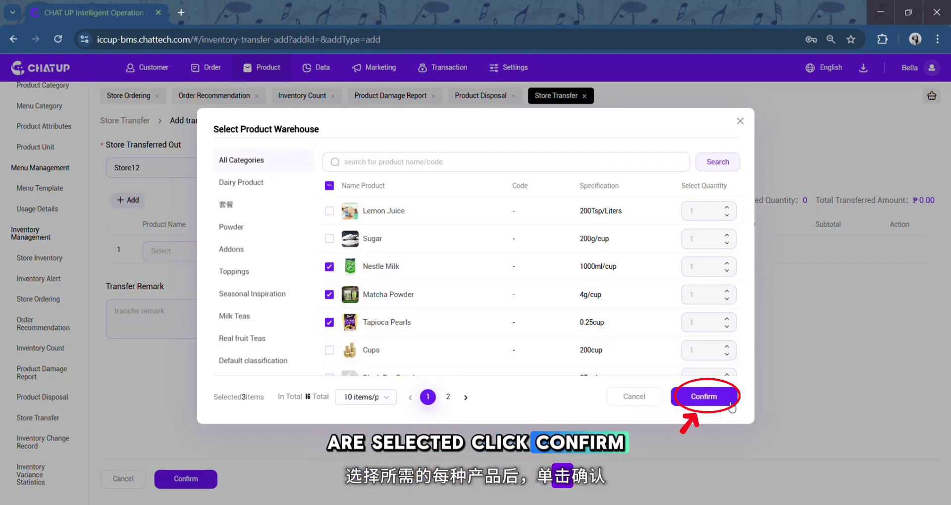
left_click(704, 397)
Step: Set the transfer quantities of Tapioca Pearls and Matcha Powder to 100 each and remove Nestle Milk from the transfer
type("100")
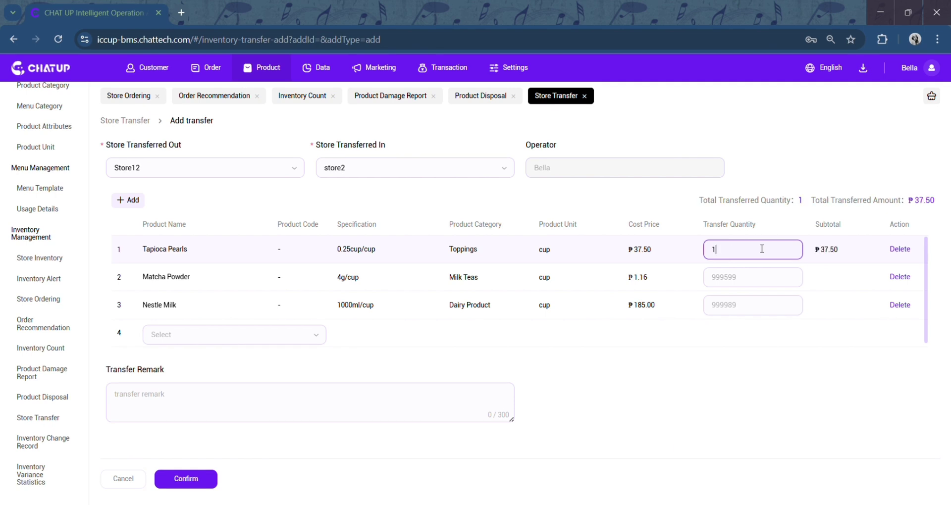
left_click(767, 267)
type("100")
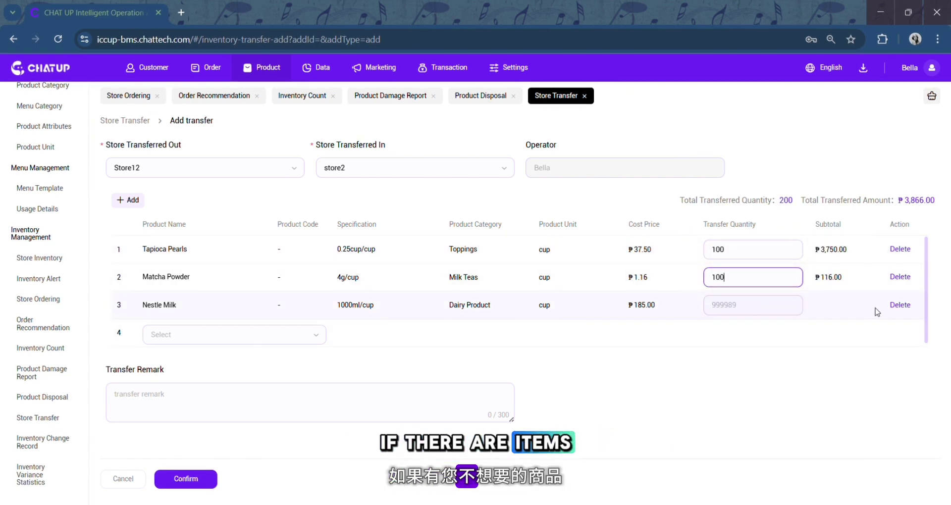
left_click(900, 305)
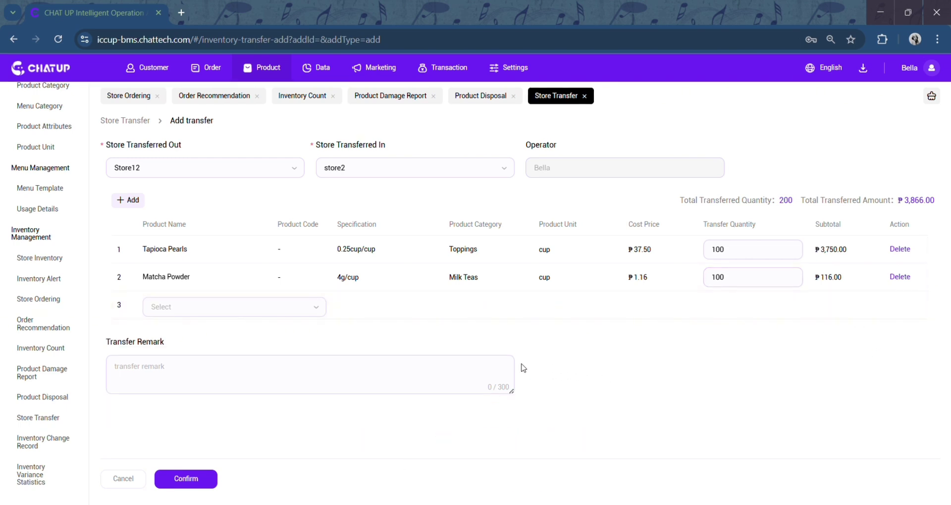
Step: Save the store transfer without a remark and confirm locking the corresponding inventory
left_click(188, 377)
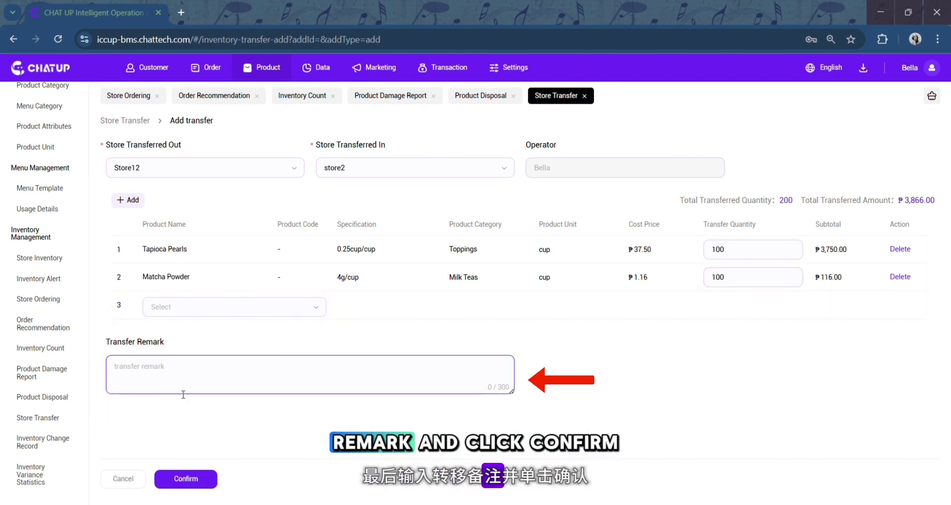
left_click(204, 483)
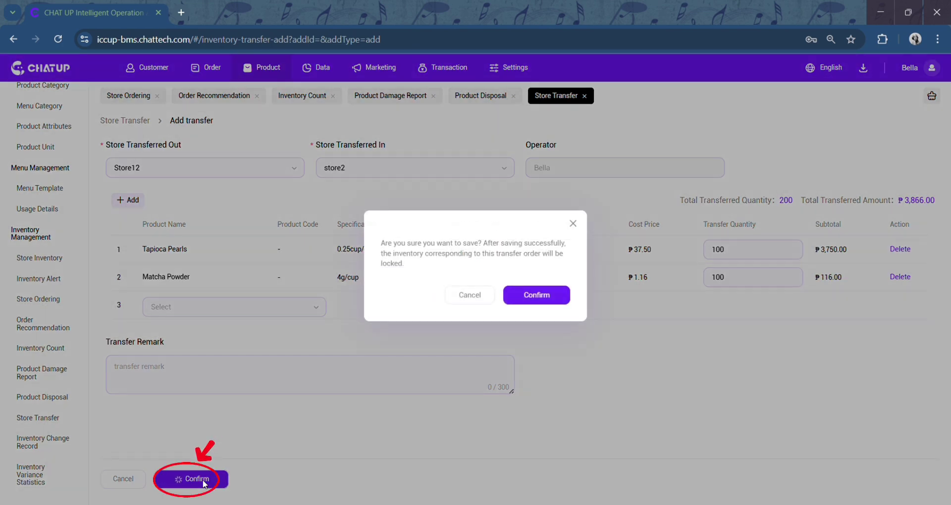
left_click(517, 299)
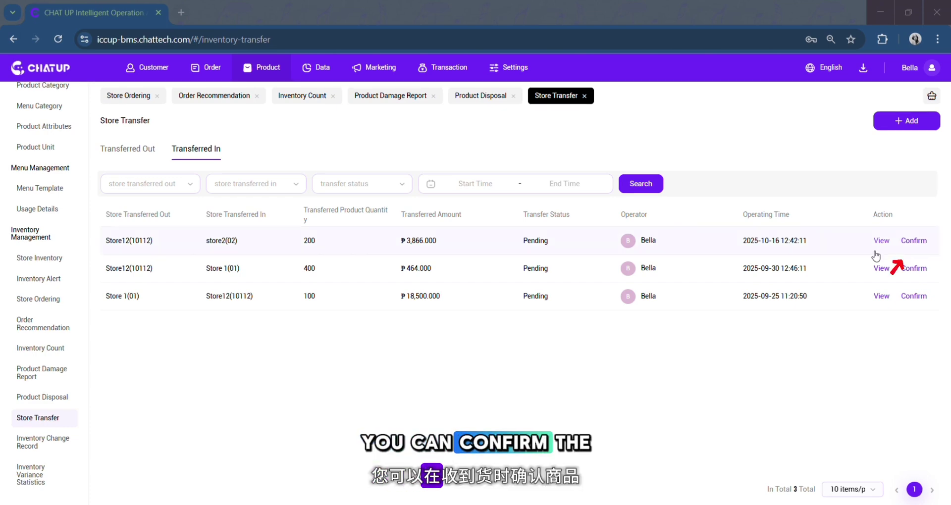
Step: Confirm receipt of the new Store12 to store2 transfer, view its details and return to the Store Transfer records
left_click(915, 241)
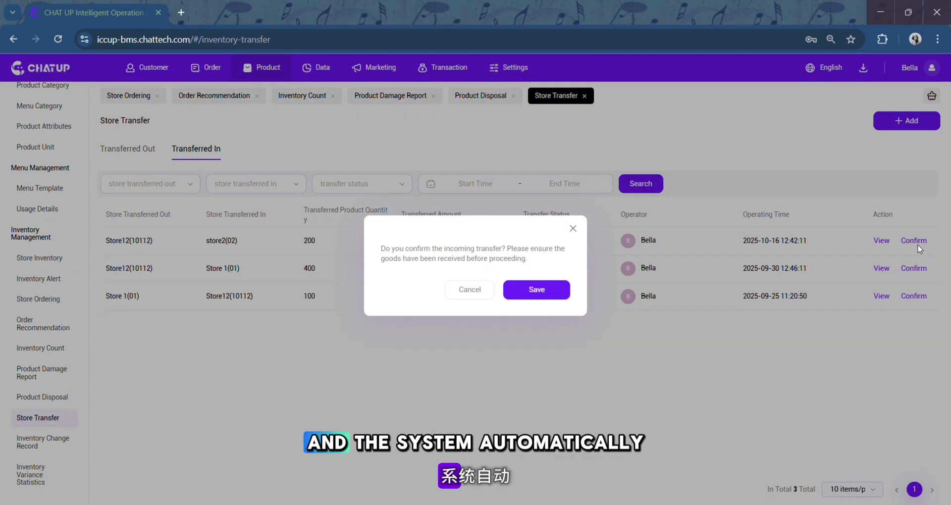
left_click(567, 293)
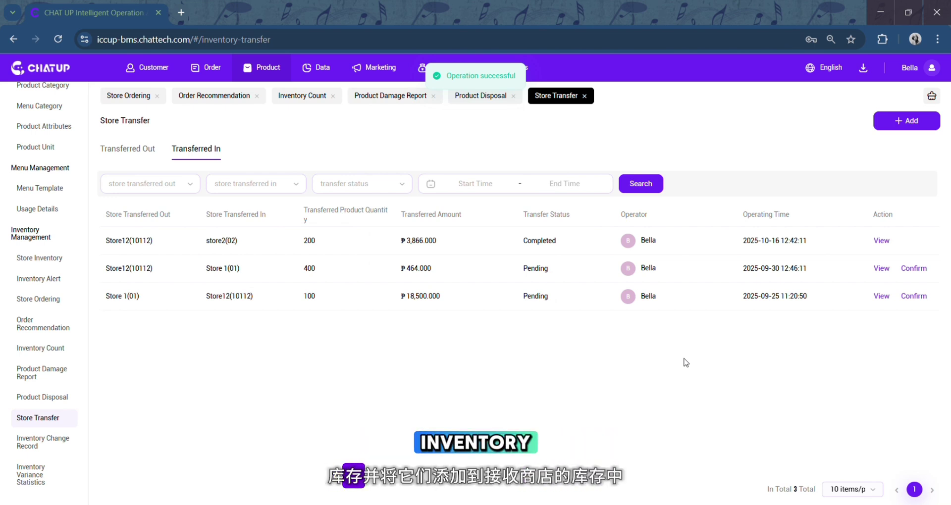
left_click(886, 243)
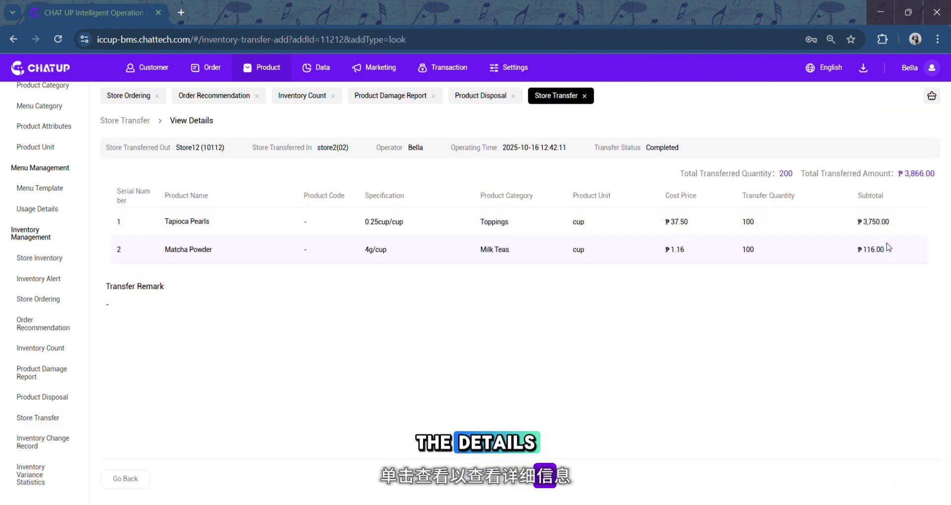
left_click(123, 122)
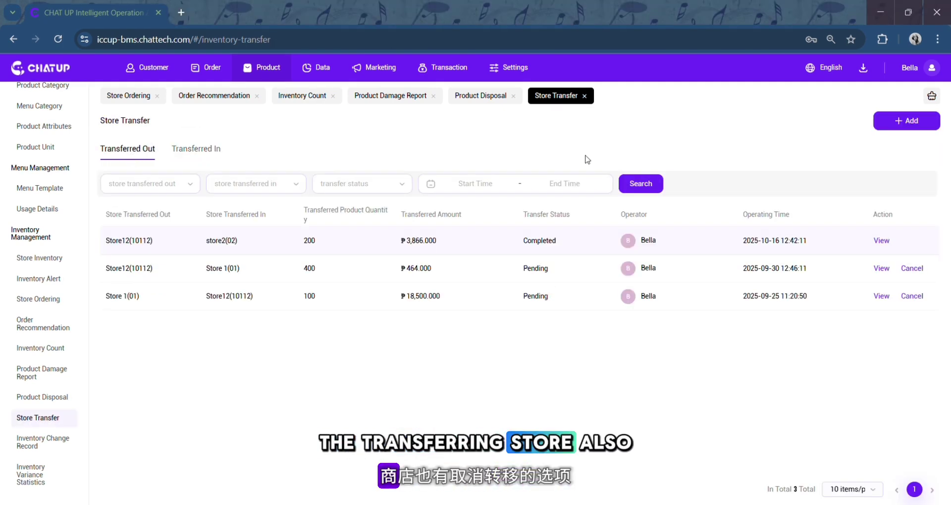
left_click(911, 276)
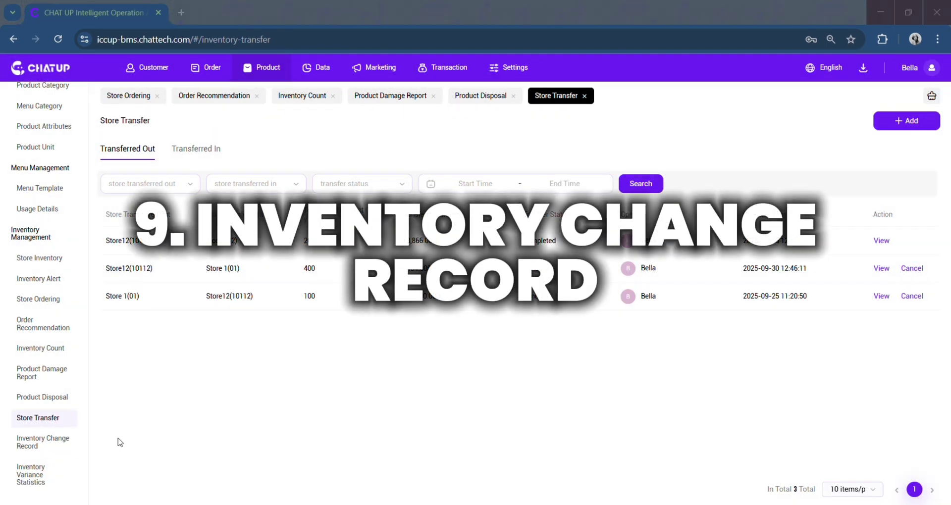
Step: Open the Inventory Change Record and examine its change types, quantities and pre- and post-change inventory columns
left_click(60, 448)
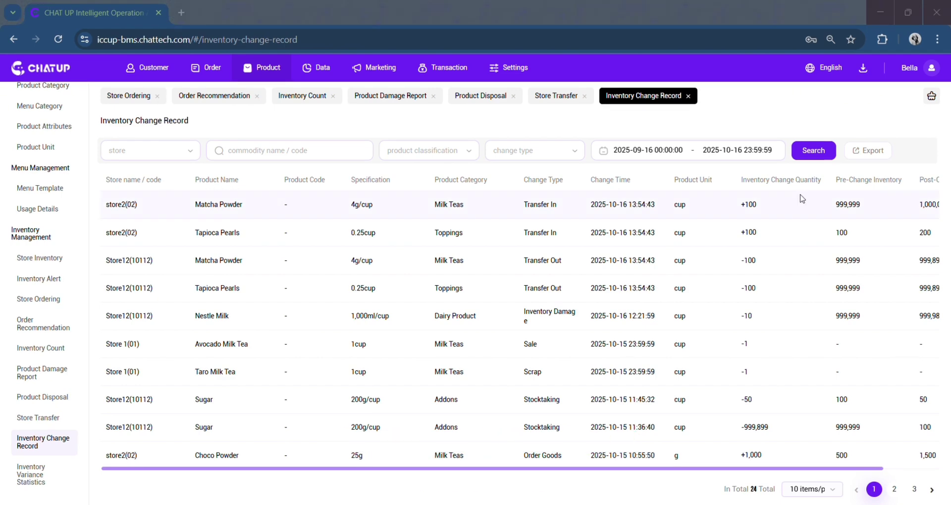
scroll(806, 246, "right", 2)
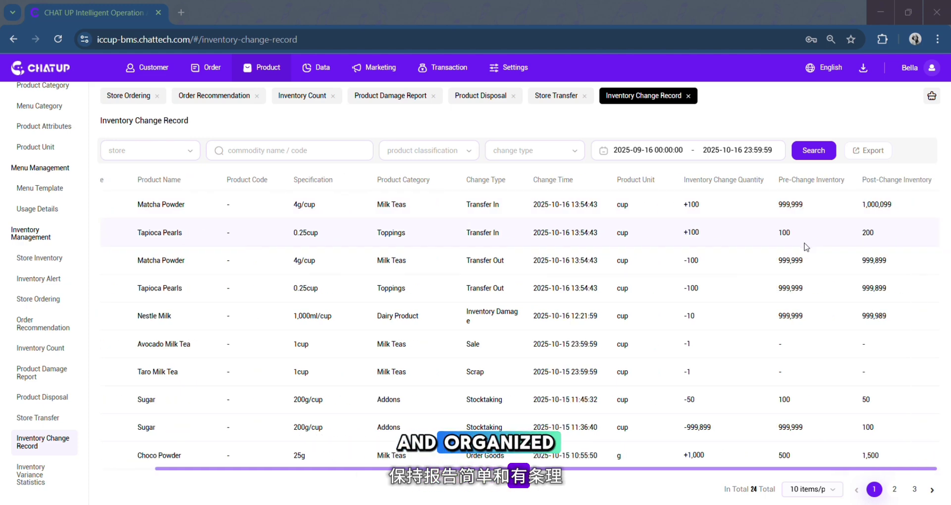
scroll(807, 246, "left", 2)
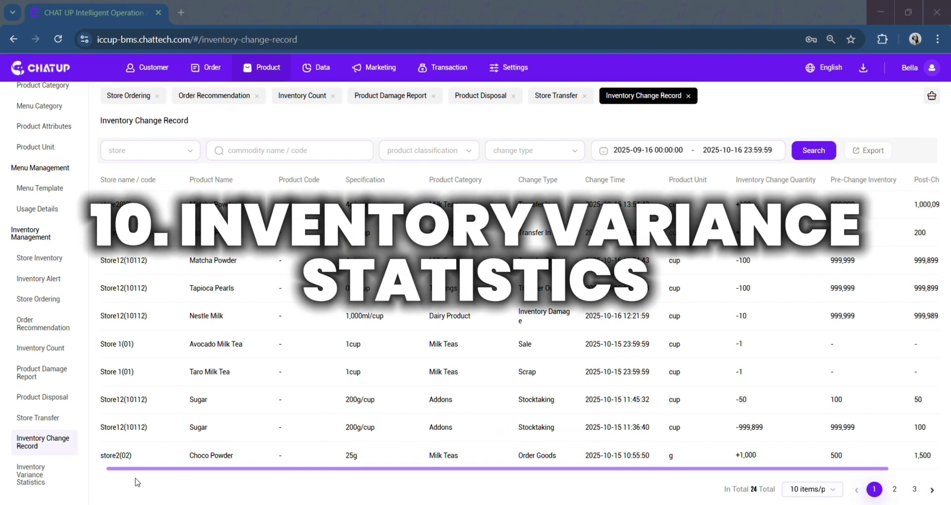
Step: Query the Inventory Variance Statistics of store2 for 2025-09-01 to 2025-09-30 without restricting the product classification
left_click(64, 482)
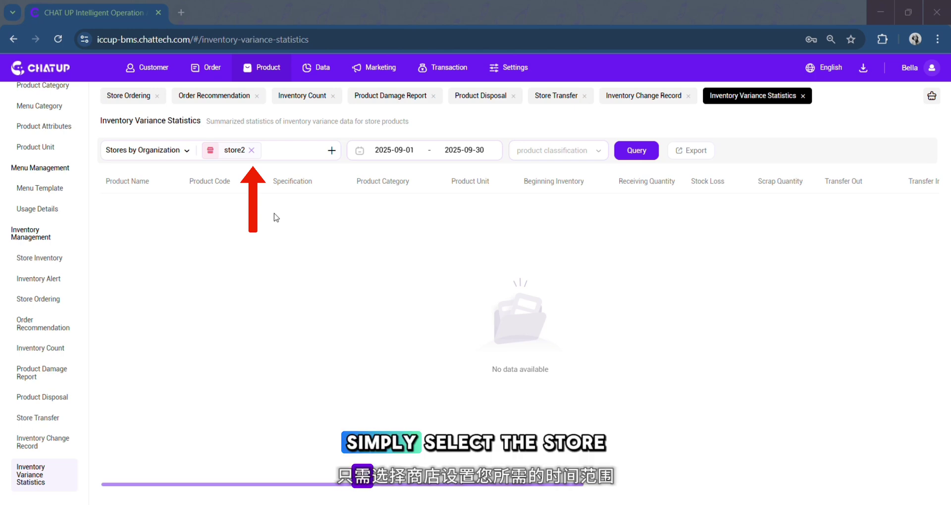
left_click(290, 156)
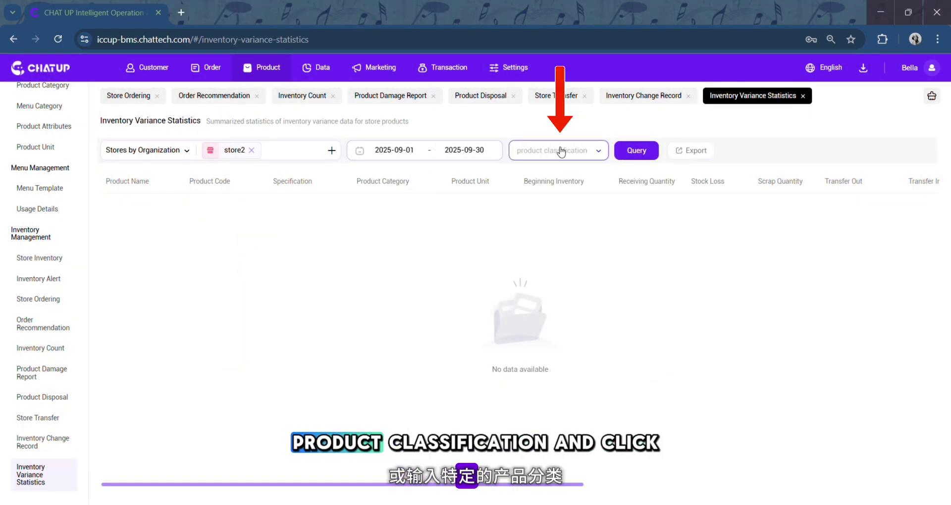
left_click(562, 151)
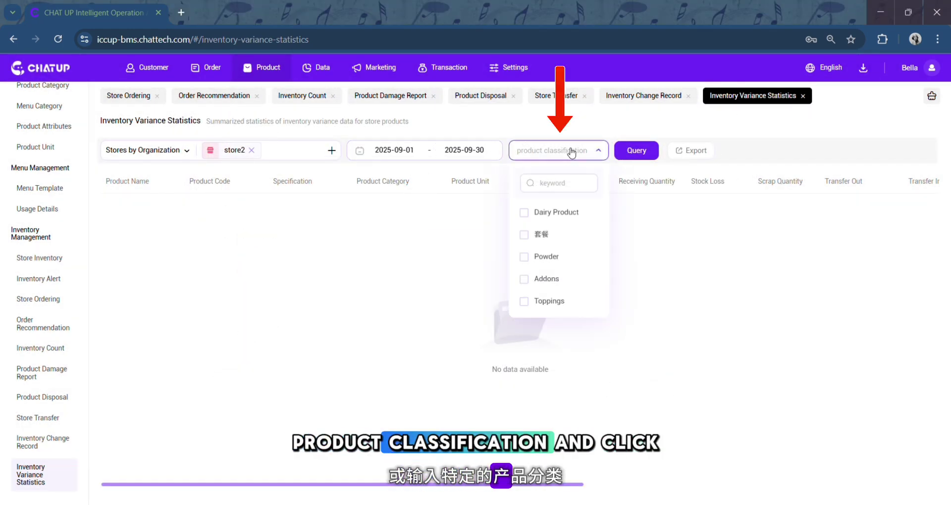
left_click(636, 151)
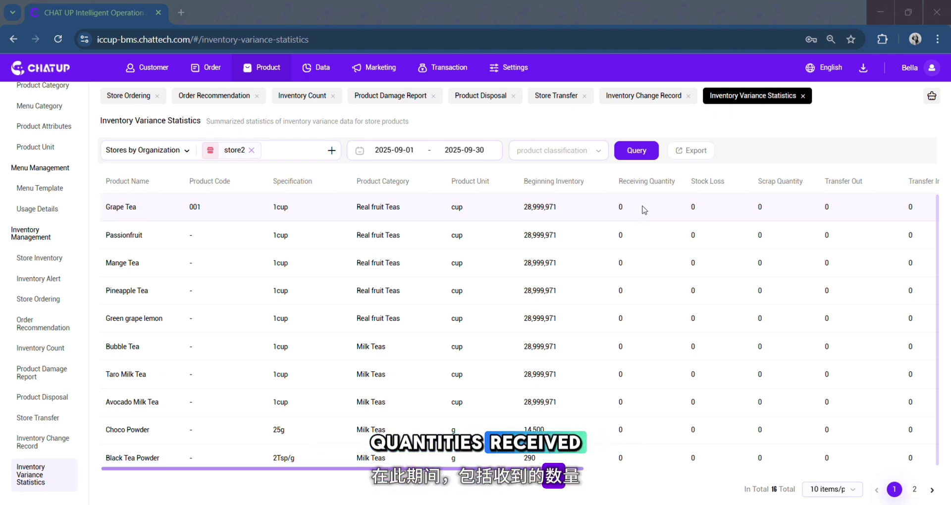
Step: Examine the variance table's receiving, stock loss, scrap, transfer and ending inventory columns
scroll(720, 210, "right", 2)
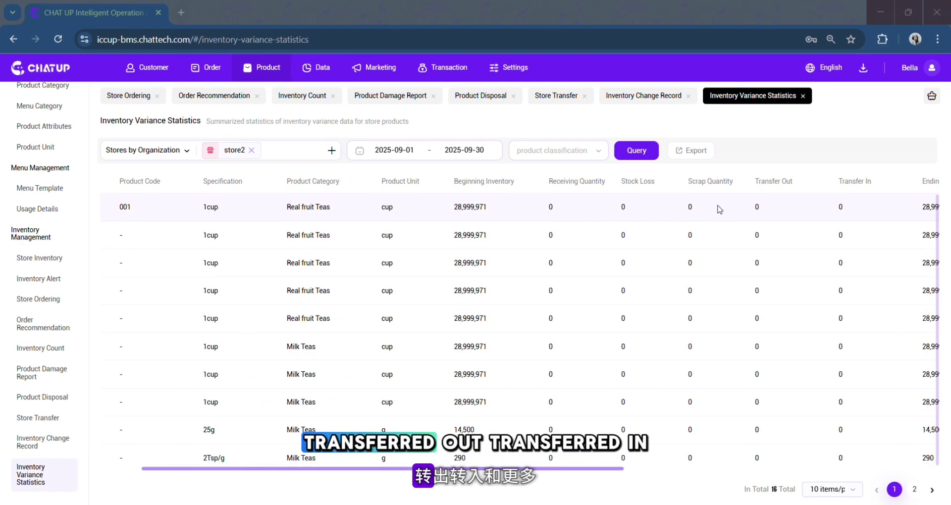
scroll(719, 210, "right", 2)
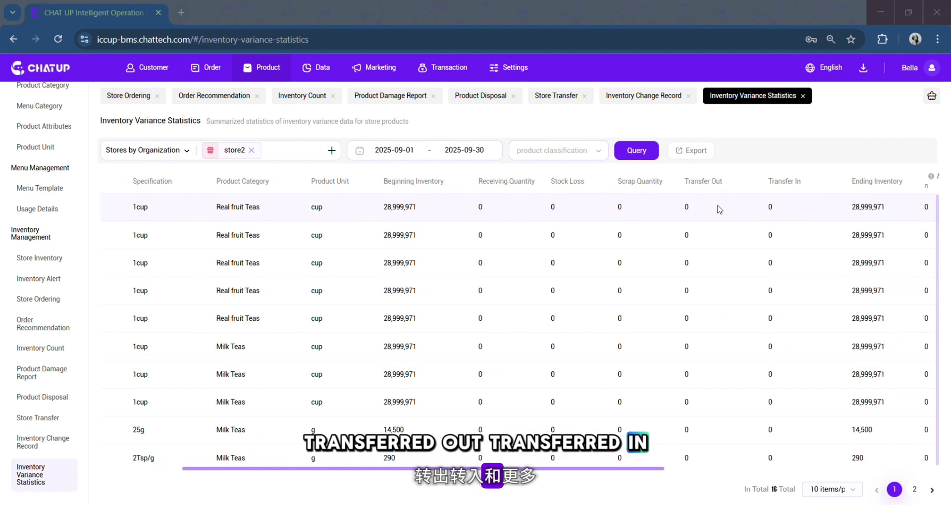
scroll(719, 209, "right", 2)
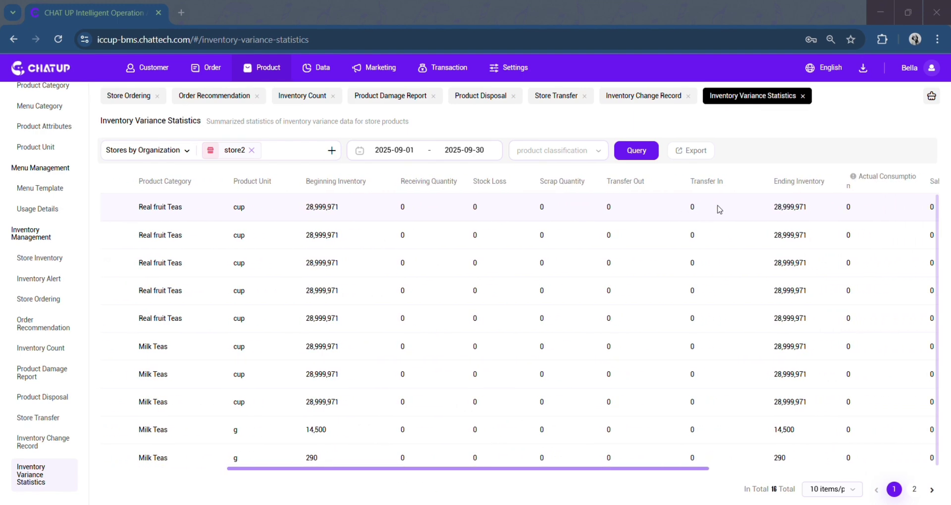
scroll(719, 209, "right", 3)
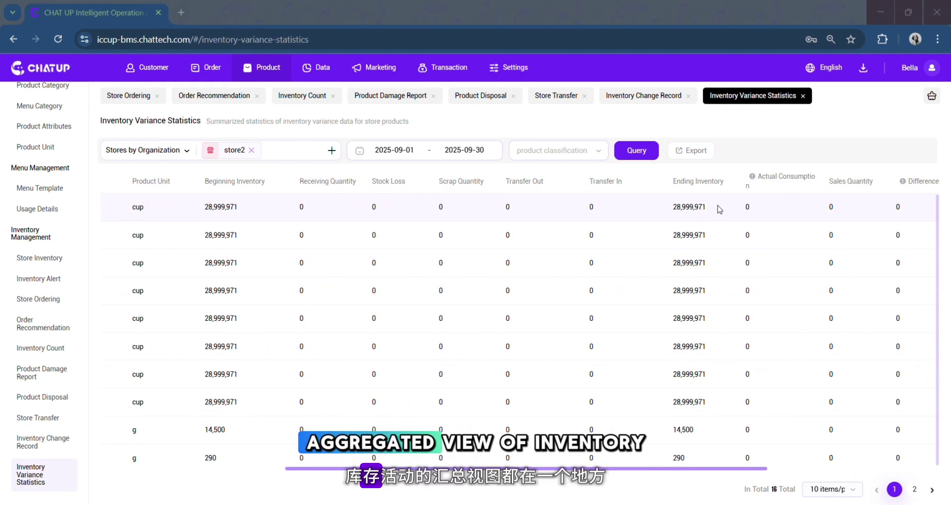
scroll(720, 210, "right", 1)
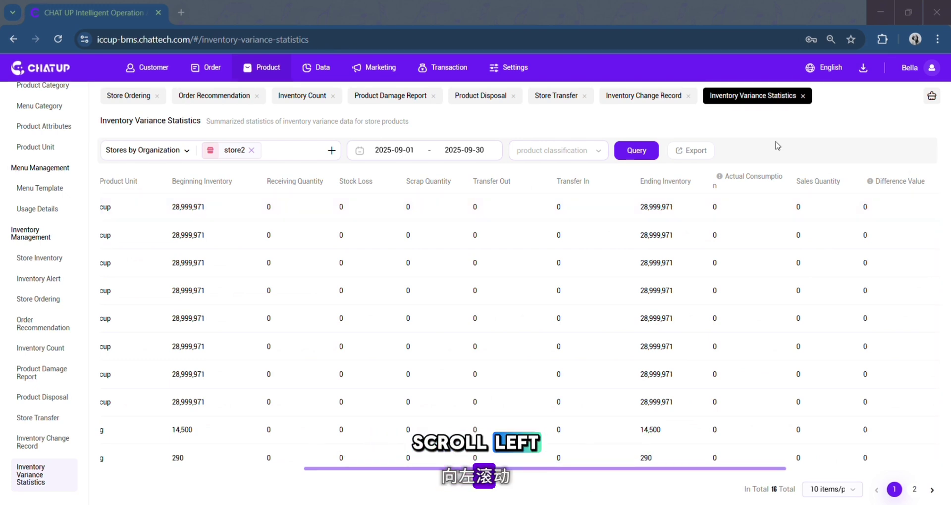
Step: Read the formula explanations for Actual Consumption, Difference Value, Difference Rate, Total Loss Quantity and Total Loss Ratio
mouse_move(766, 183)
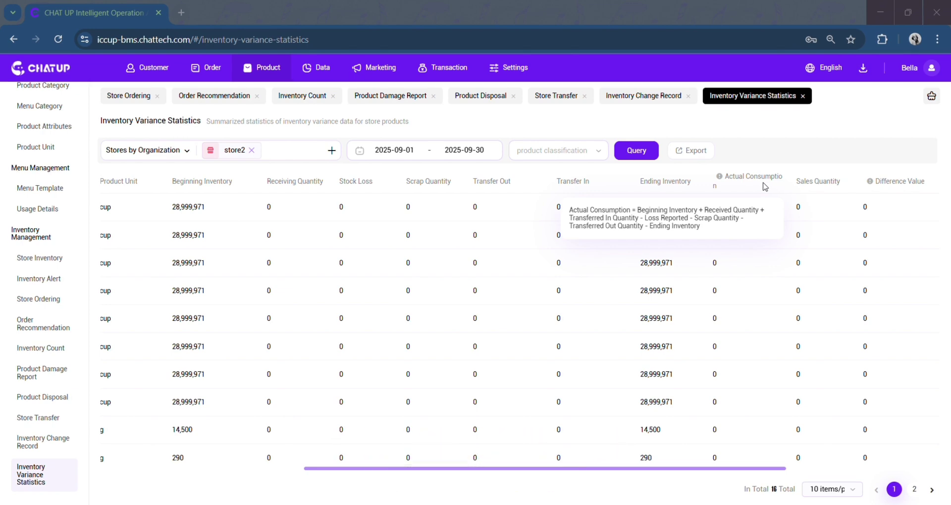
scroll(765, 186, "right", 5)
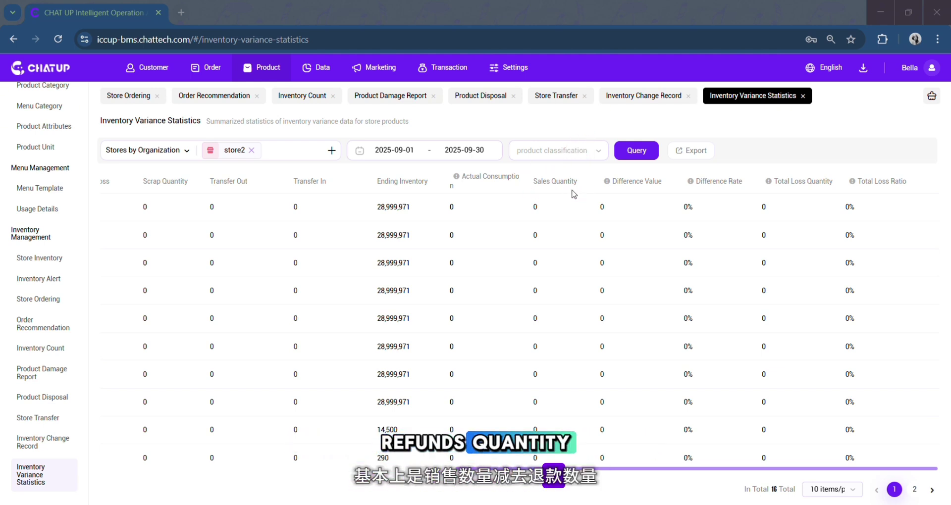
mouse_move(610, 185)
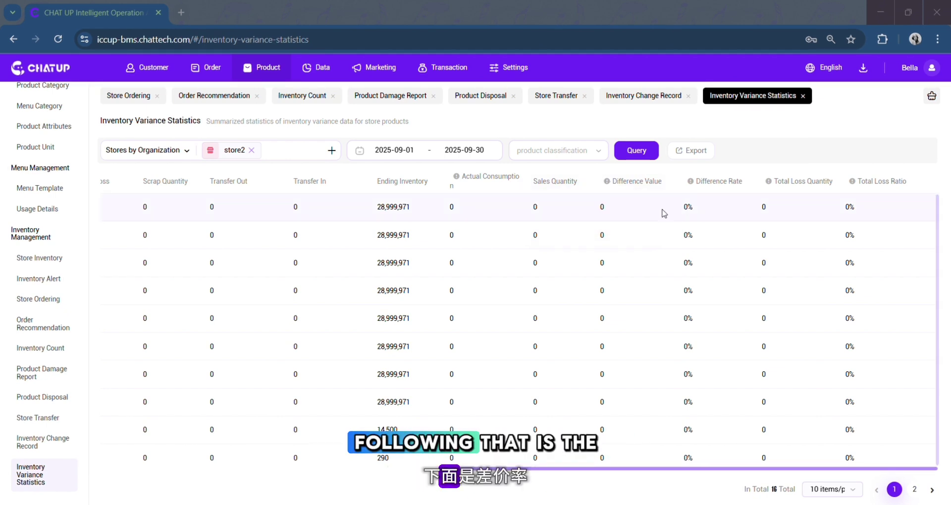
mouse_move(691, 184)
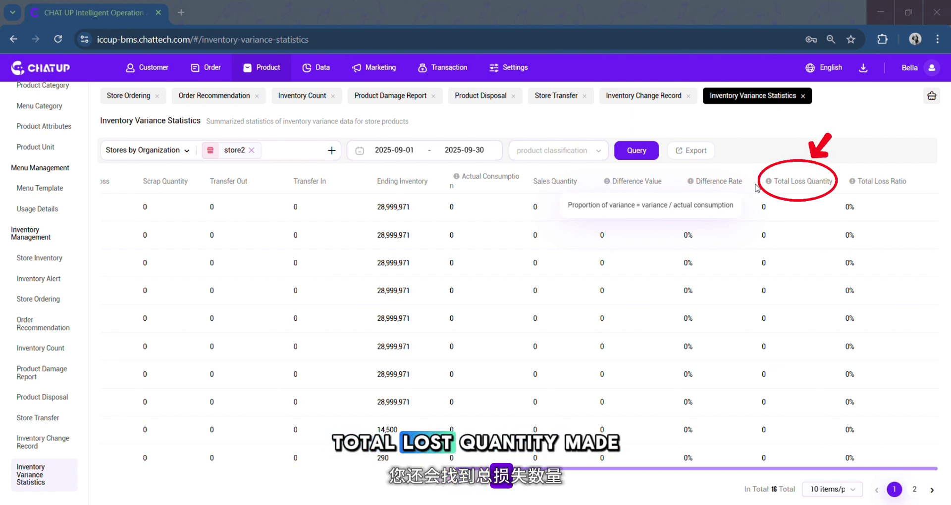
mouse_move(771, 186)
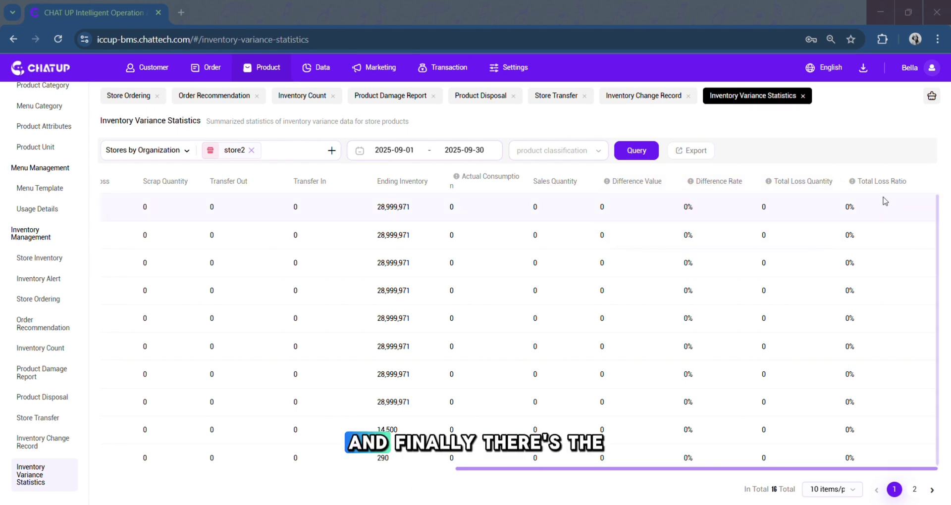
mouse_move(853, 183)
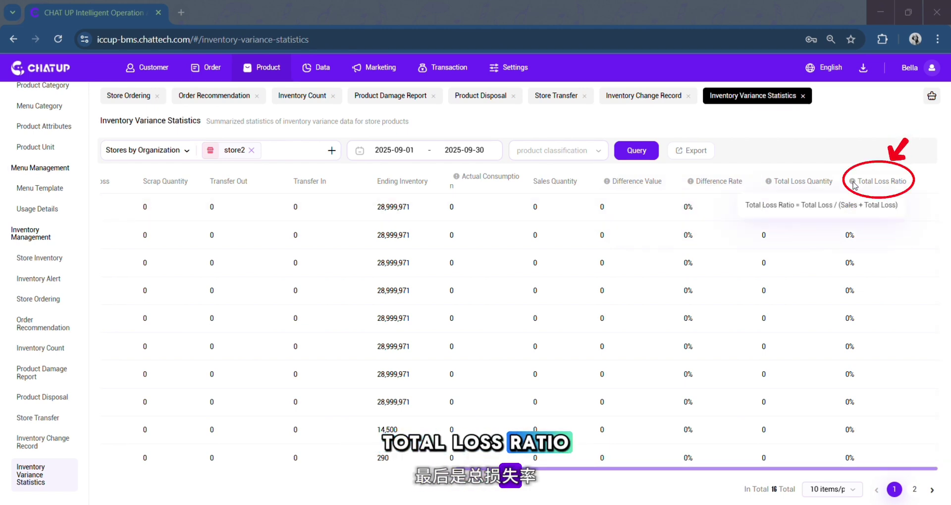